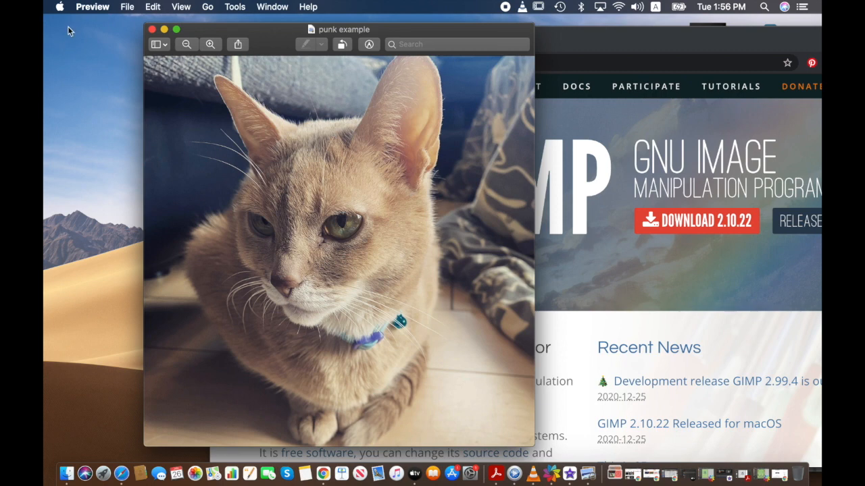
Step: Move the cat photo window aside, bring the browser forward and look over the GIMP website's home page
left_click_drag(250, 37, 165, 27)
left_click(506, 52)
left_click_drag(506, 48, 414, 42)
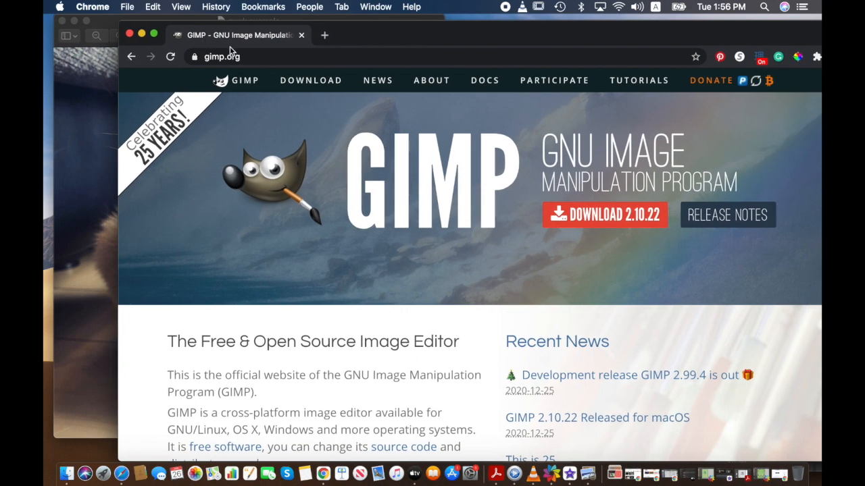
scroll(443, 275, "down", 2)
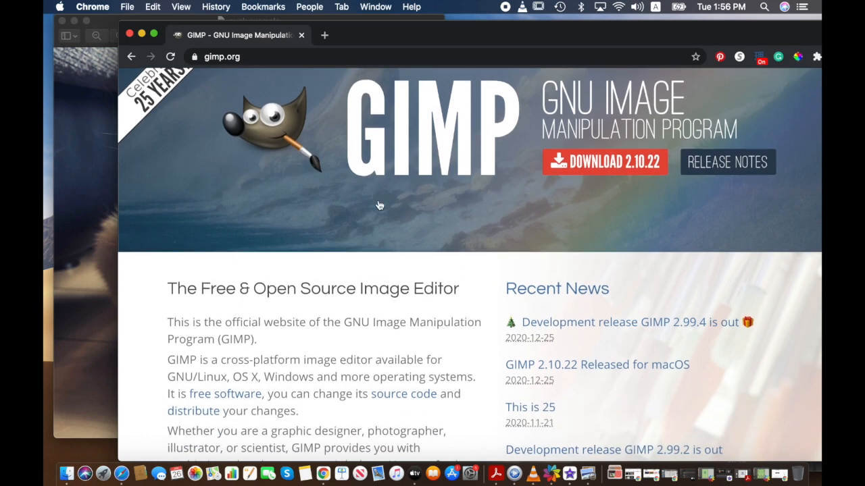
scroll(379, 202, "down", 1)
scroll(379, 205, "down", 4)
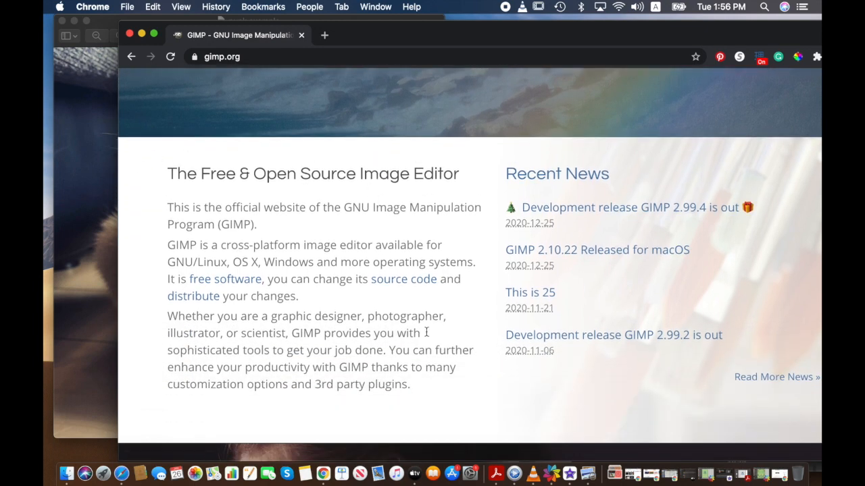
scroll(486, 286, "up", 6)
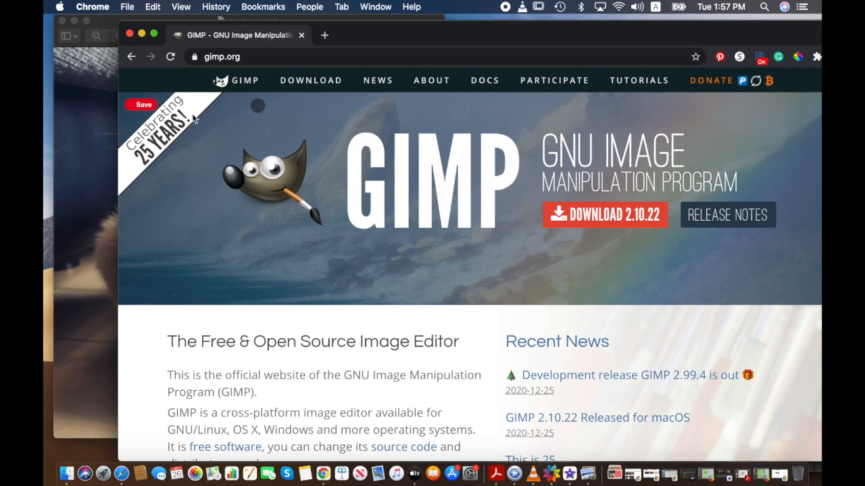
Step: Minimize the browser and arrange the punk.png cutout and MacStitch chart windows to view them beside the original photo
left_click(141, 34)
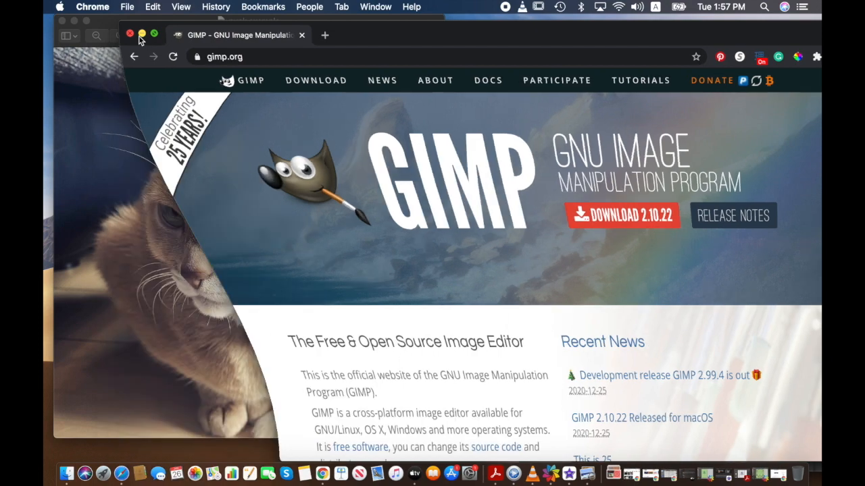
left_click(466, 57)
left_click_drag(466, 57, 455, 33)
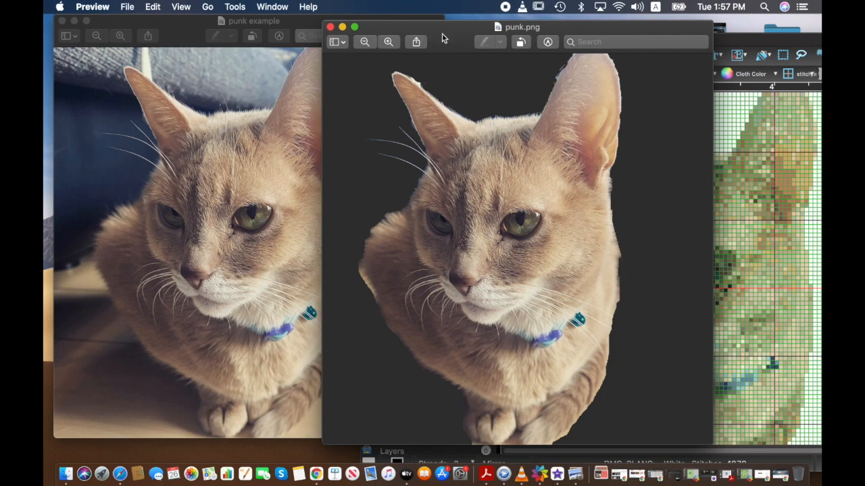
left_click_drag(443, 33, 348, 36)
left_click_drag(679, 35, 534, 4)
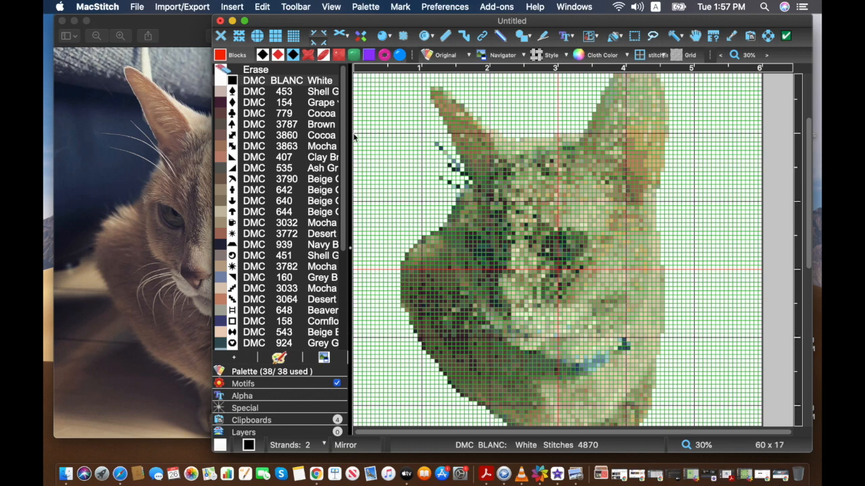
Step: Show the cross-stitch chart in Framed View and bring the original cat photo forward to compare them
left_click(324, 8)
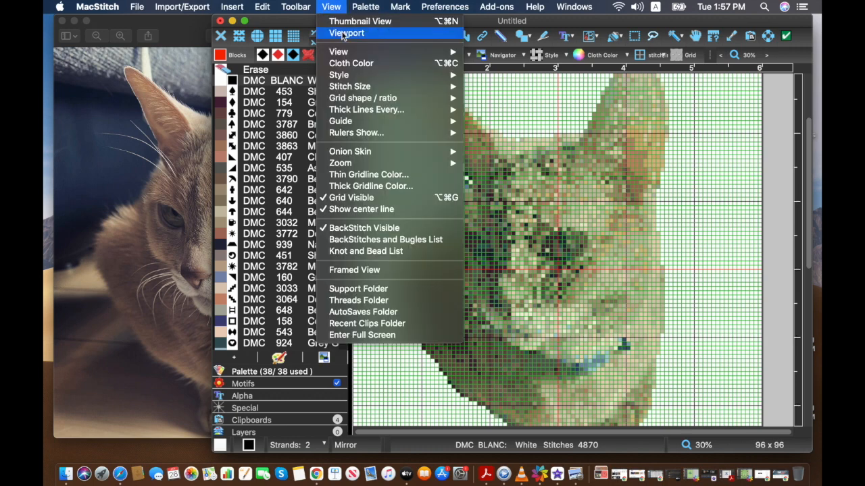
left_click(394, 268)
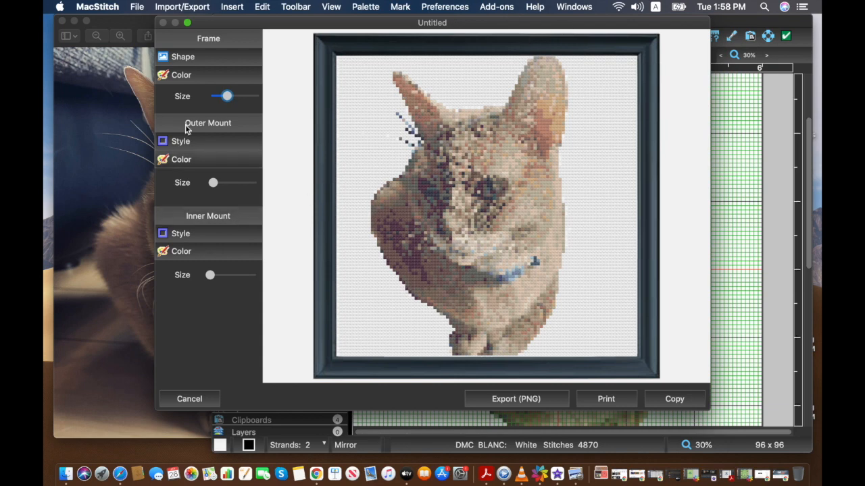
left_click(108, 20)
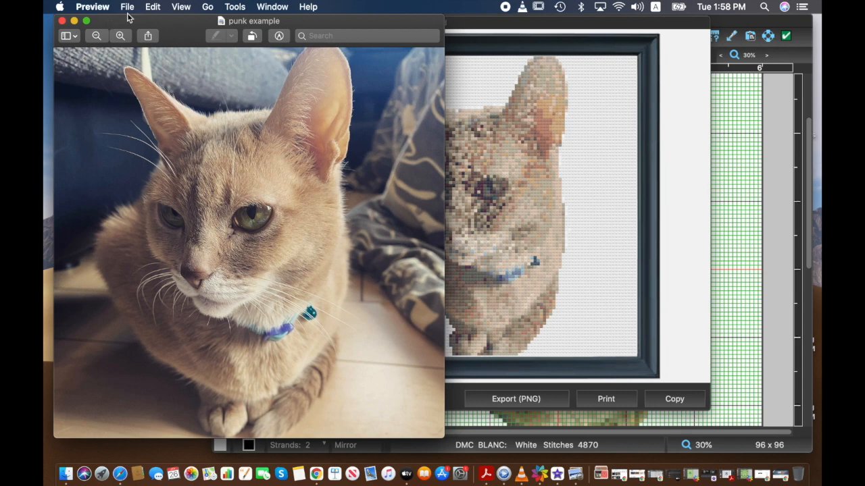
left_click_drag(157, 21, 93, 3)
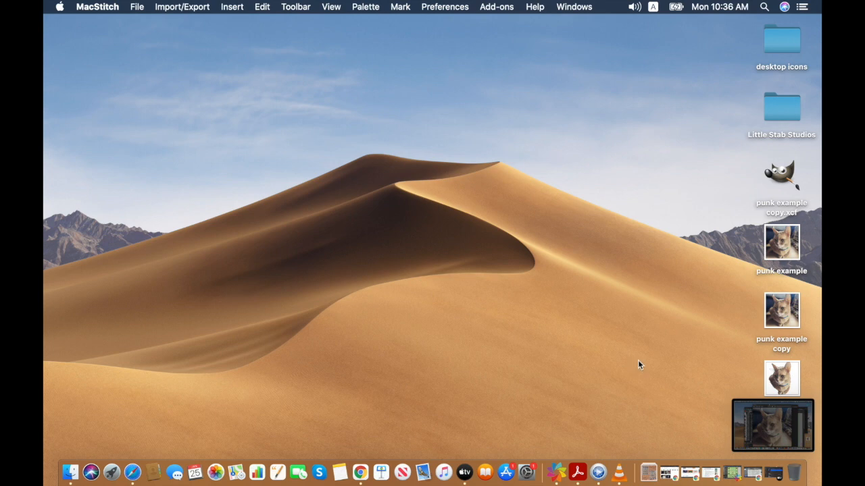
Step: Open the "punk example" image from the desktop in GIMP-2.10
left_click(778, 251)
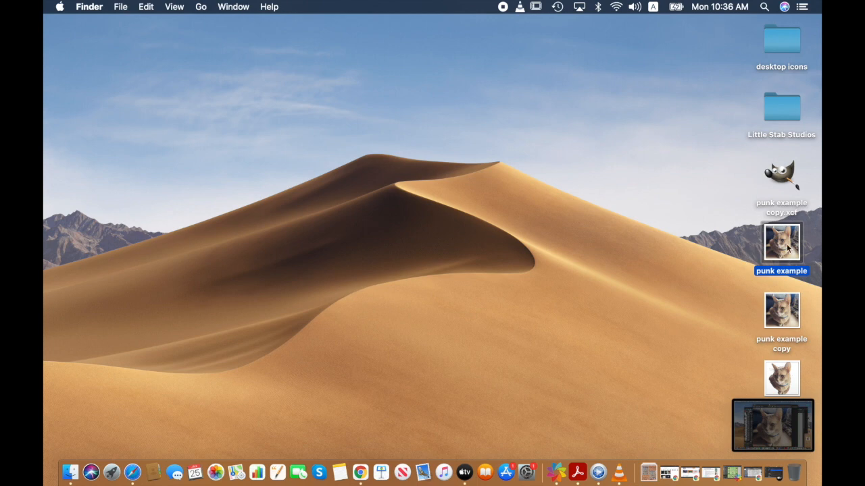
right_click(784, 248)
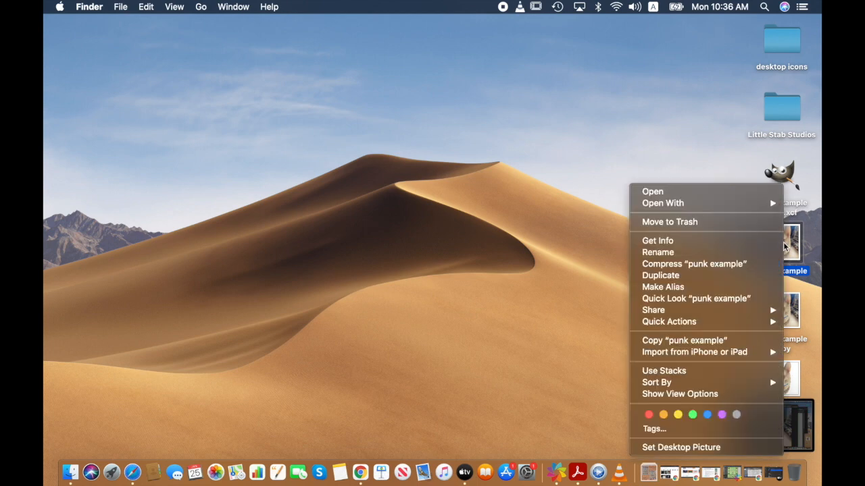
mouse_move(750, 207)
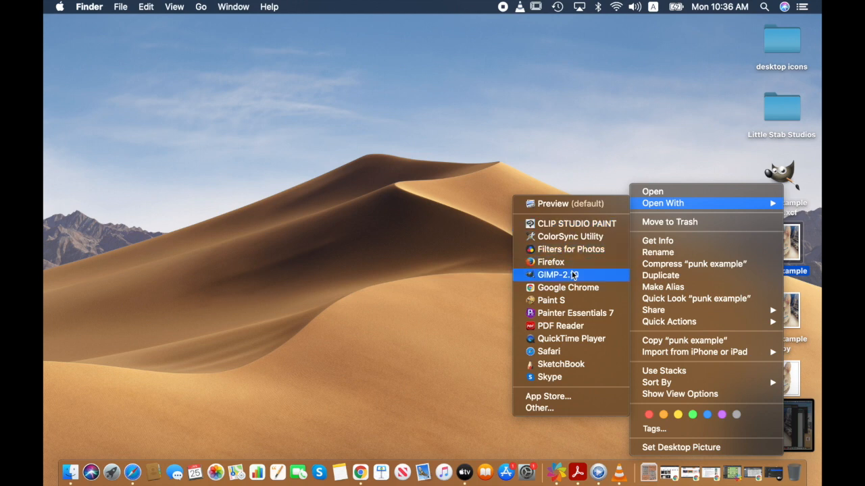
left_click(557, 275)
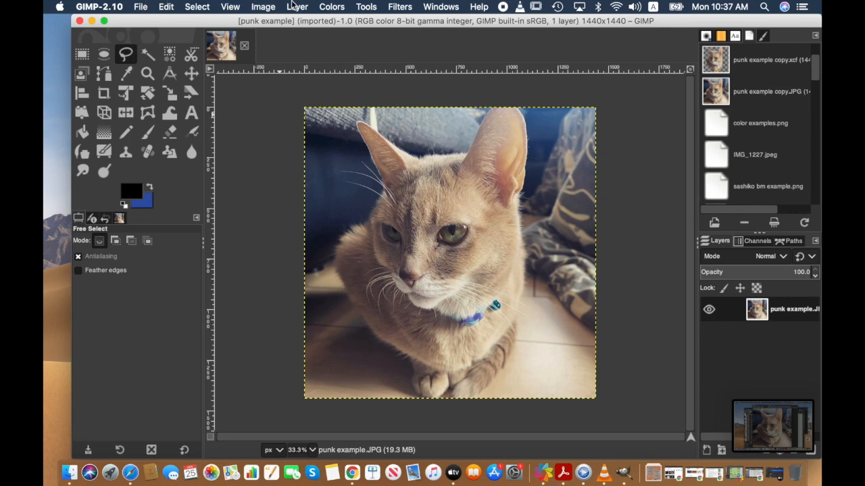
Step: Add an alpha channel to the cat photo's layer
left_click(293, 6)
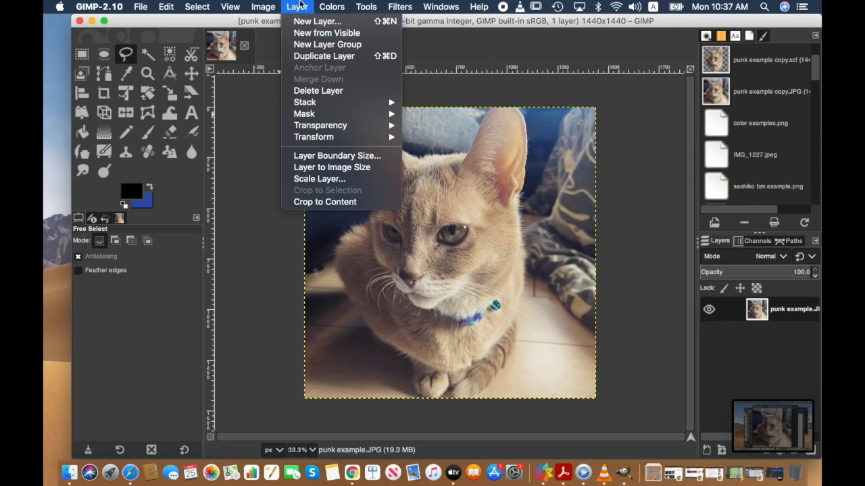
left_click(300, 5)
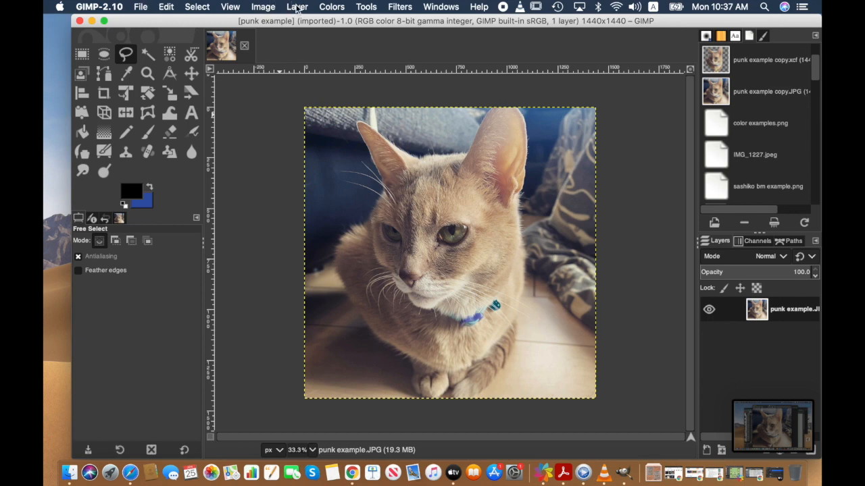
left_click(297, 8)
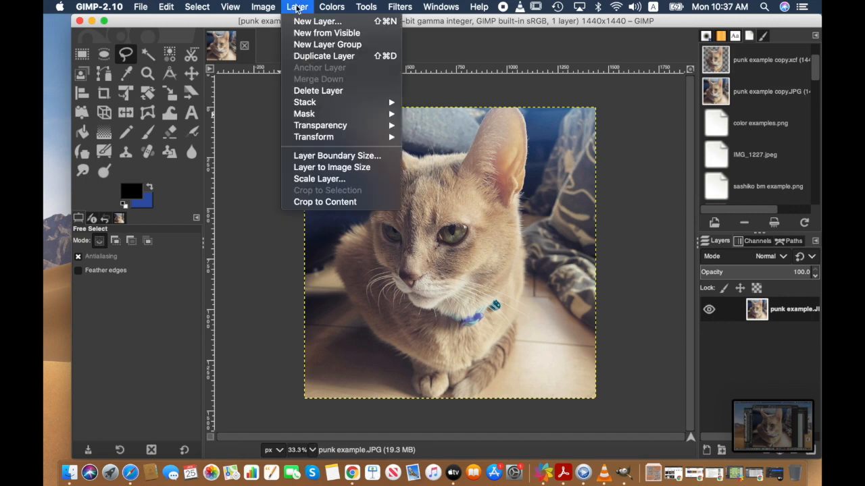
mouse_move(334, 107)
mouse_move(342, 127)
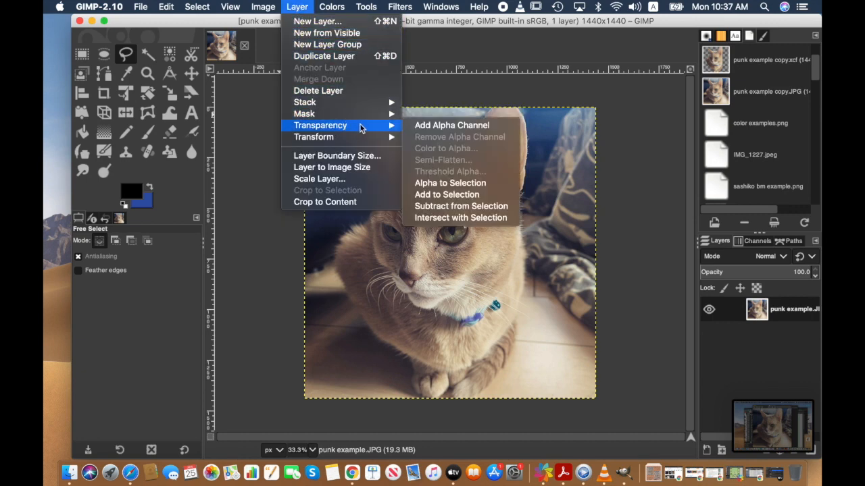
left_click(417, 126)
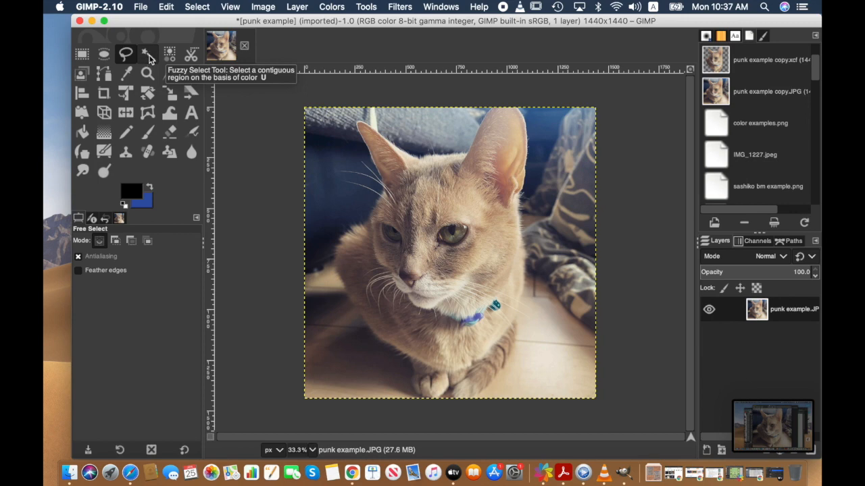
Step: Select the light floor patch beside the cat's paws with Fuzzy Select and clear it to transparency
left_click(148, 56)
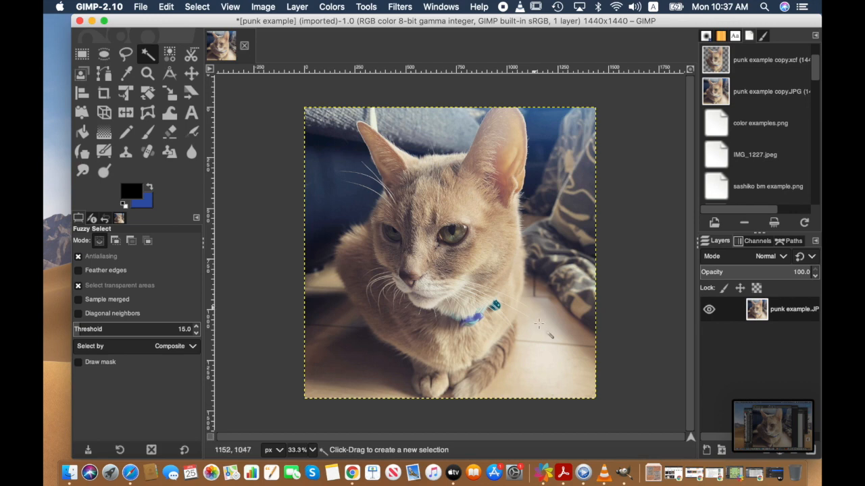
left_click(547, 351)
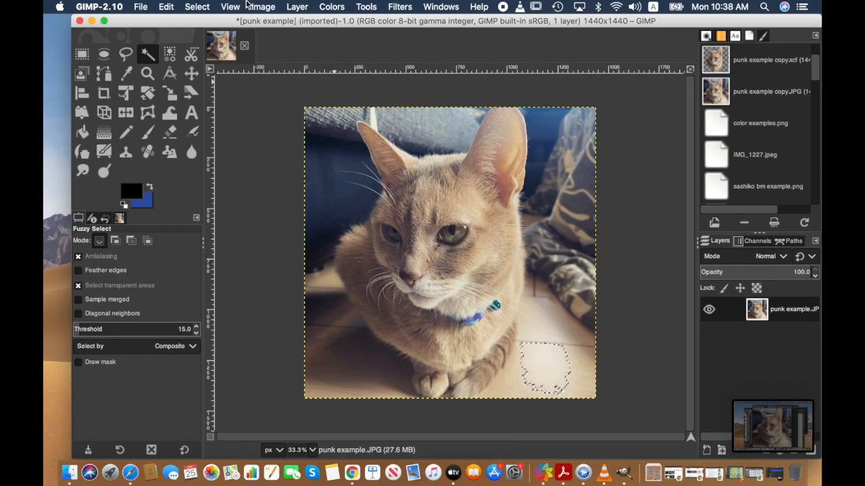
left_click(249, 6)
mouse_move(188, 5)
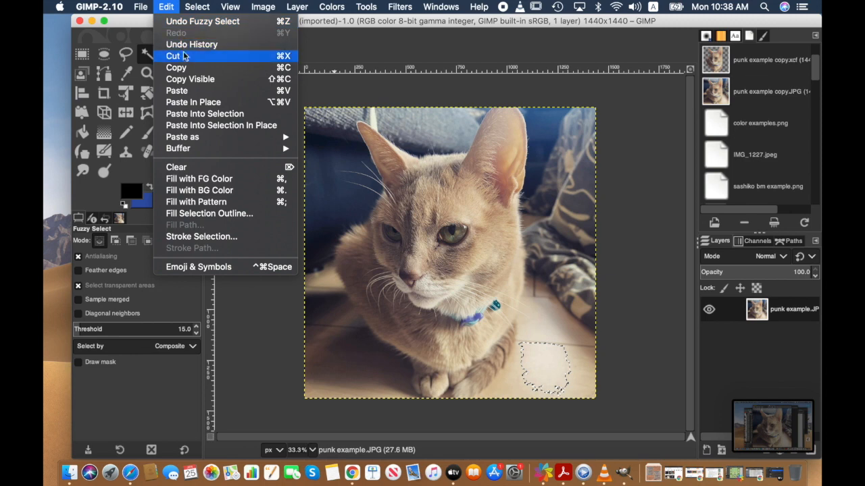
left_click(216, 167)
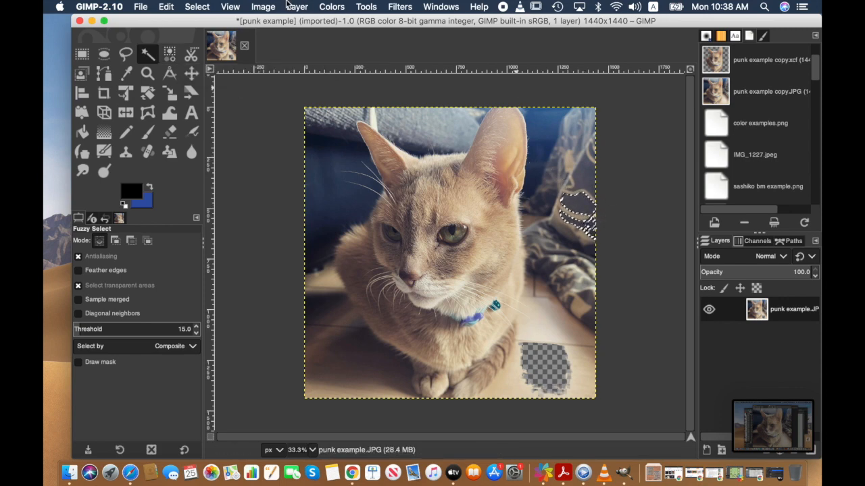
Step: Select the full-height background strip right of the cat with Rectangle Select, about 390 × 1518 px, and clear it
left_click(82, 54)
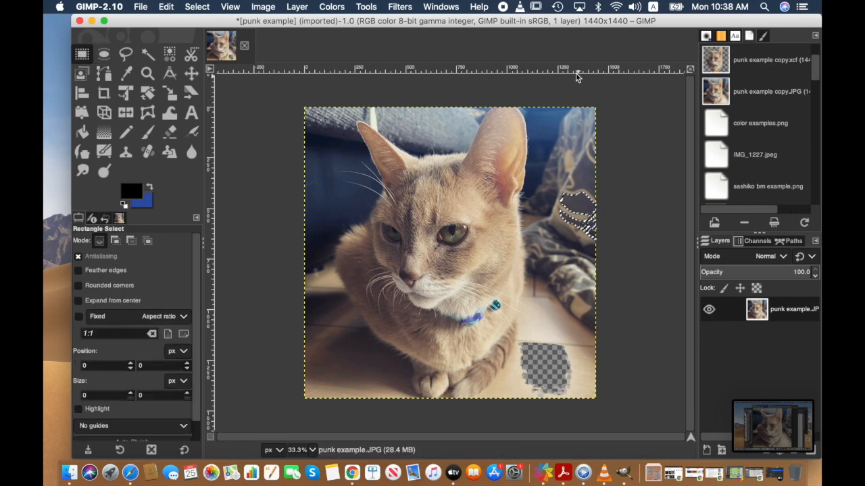
left_click_drag(528, 102, 605, 407)
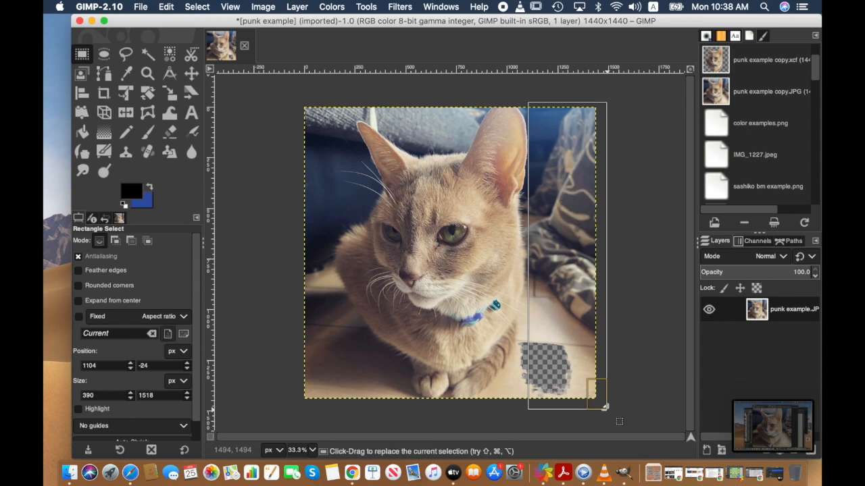
left_click(165, 7)
left_click(202, 169)
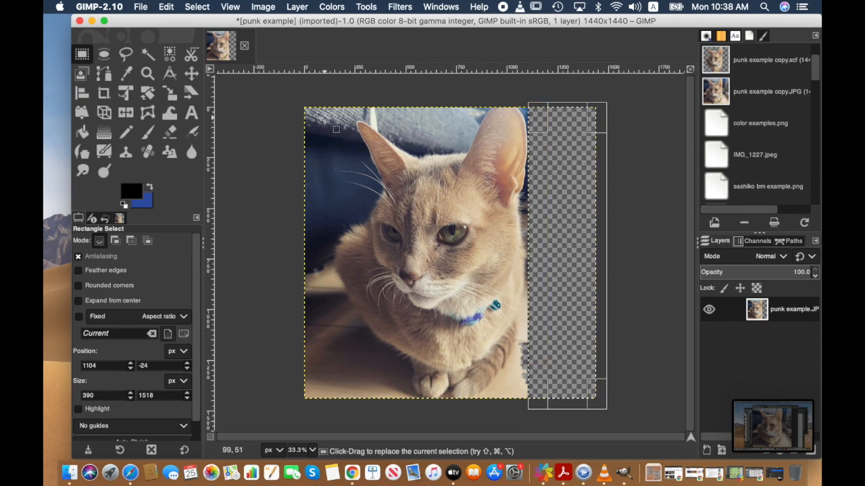
Step: Clear a rectangular area of about 333 × 432 px in the photo's lower-left corner
left_click_drag(295, 323, 362, 409)
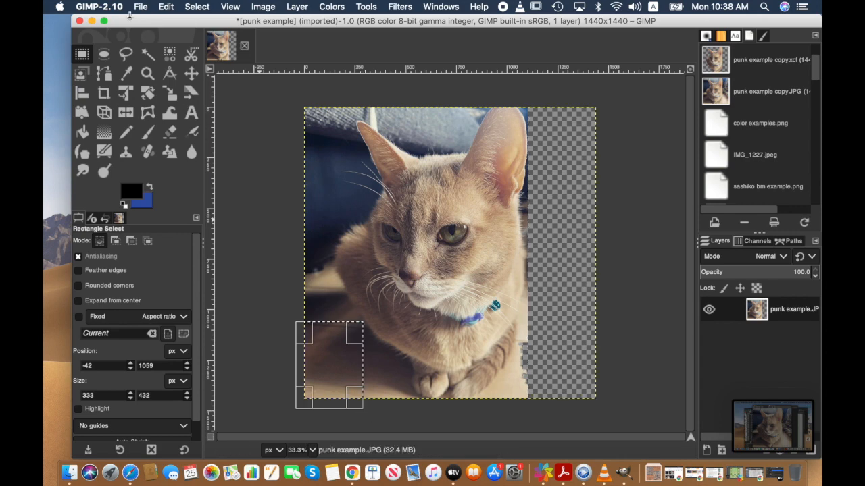
left_click(167, 8)
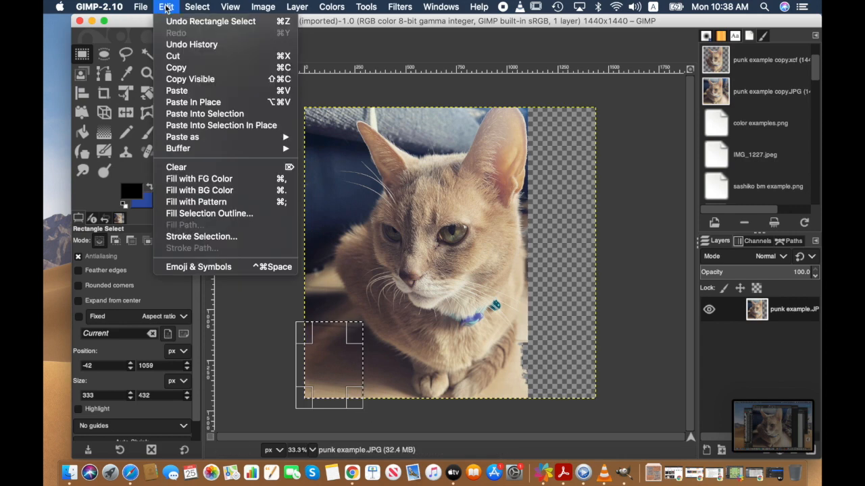
left_click(201, 167)
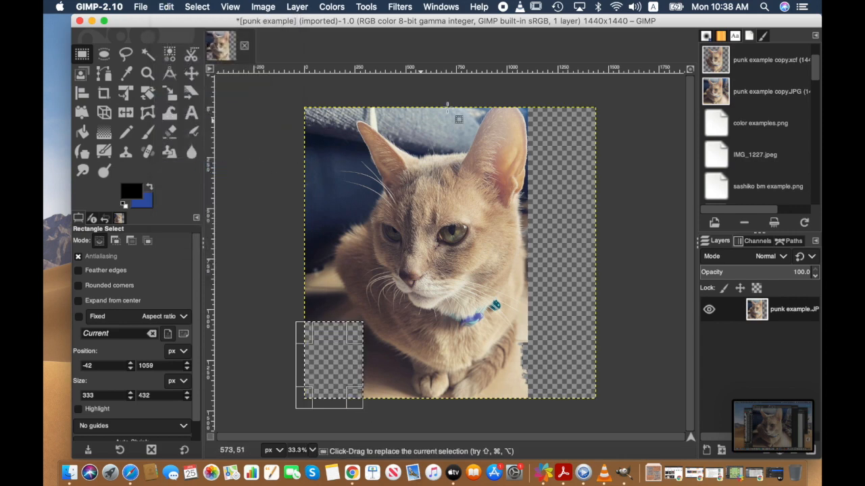
Step: Clear a rectangular area of about 477 × 117 px between the cat's ears along the photo's upper edge
left_click_drag(475, 104, 379, 127)
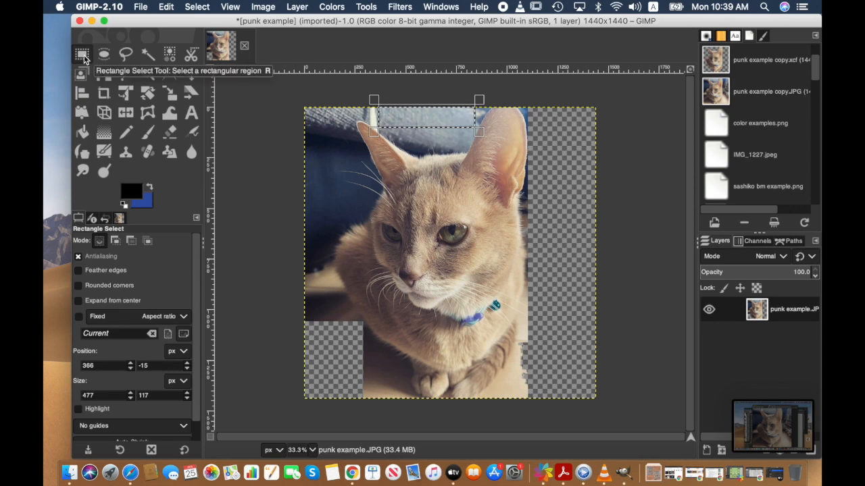
left_click(195, 7)
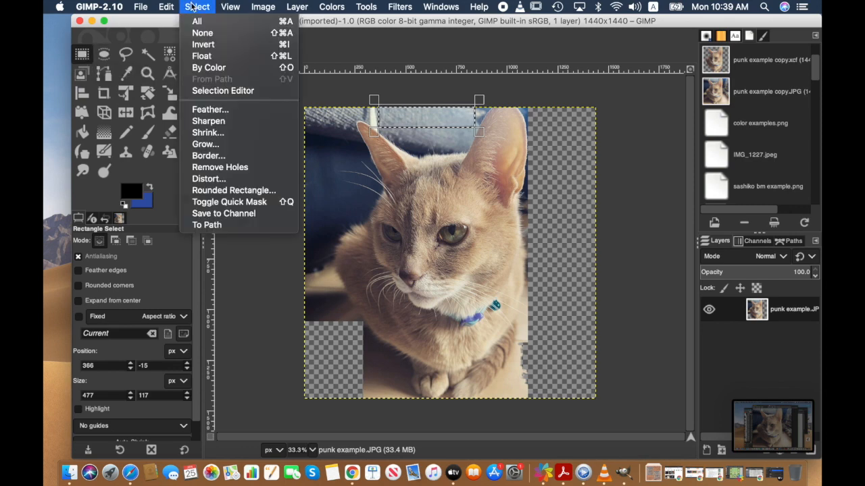
mouse_move(177, 6)
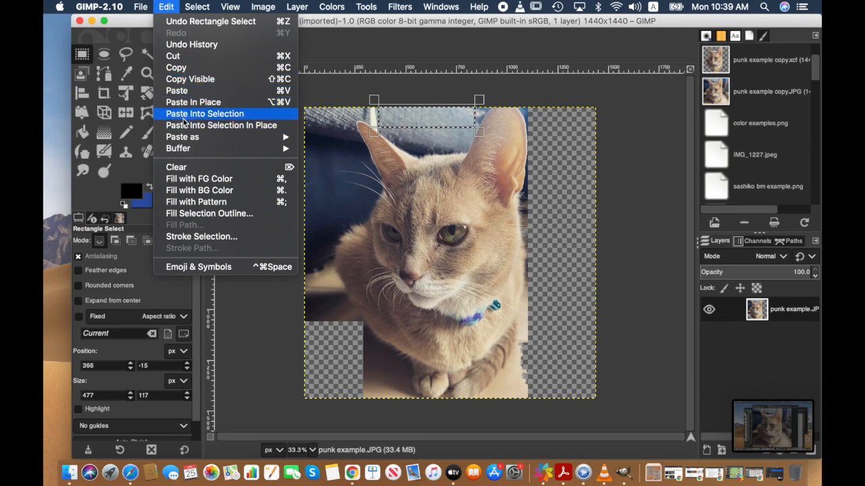
left_click(177, 167)
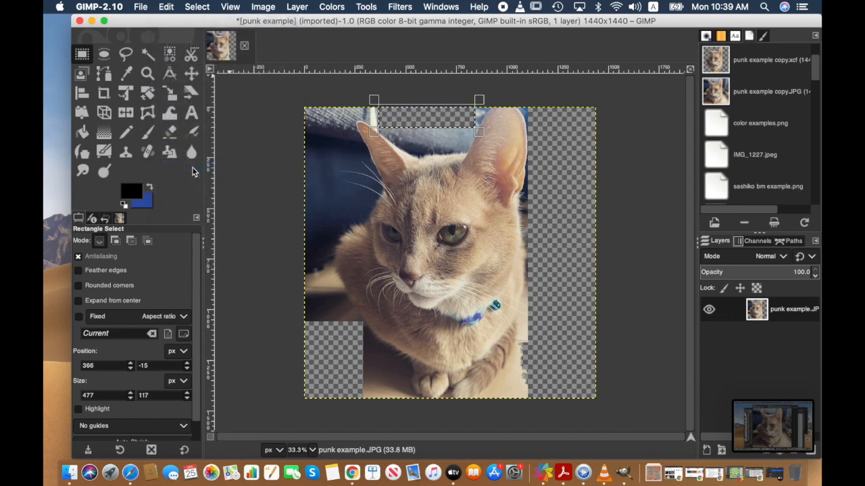
Step: Select the dark blue fabric areas beside the cat's left-hand ear and whiskers with Fuzzy Select and clear them to transparency
left_click(148, 54)
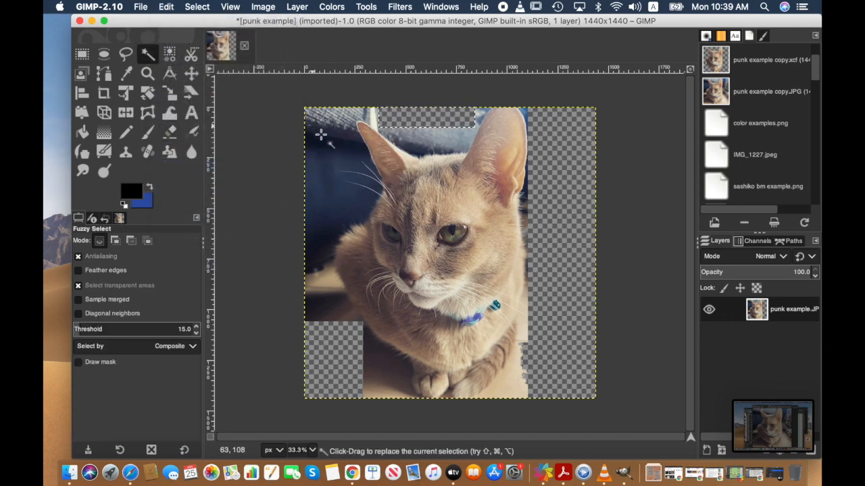
left_click_drag(355, 178, 296, 175)
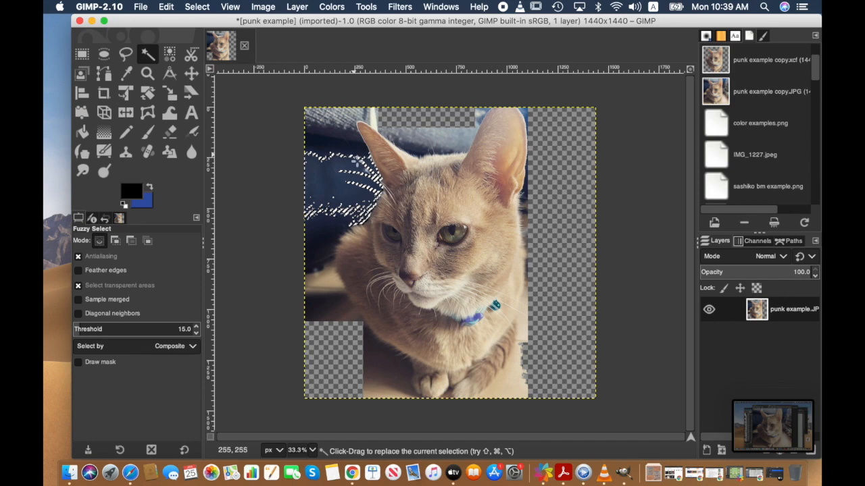
left_click(261, 6)
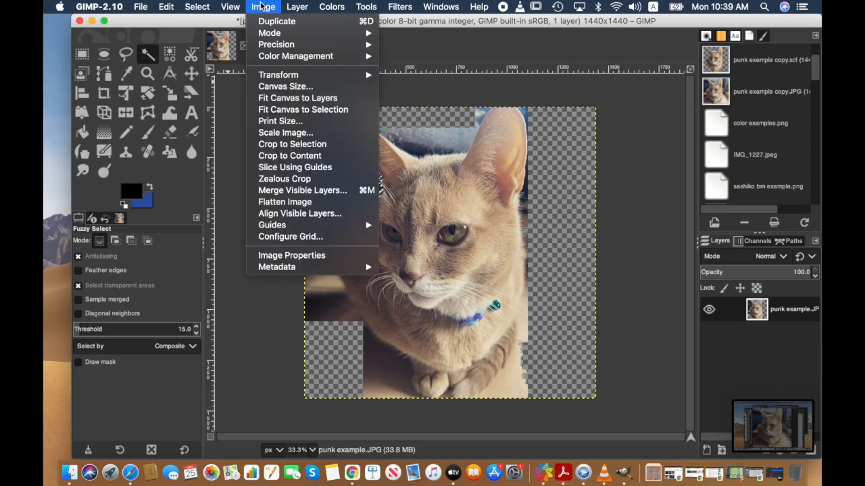
mouse_move(166, 7)
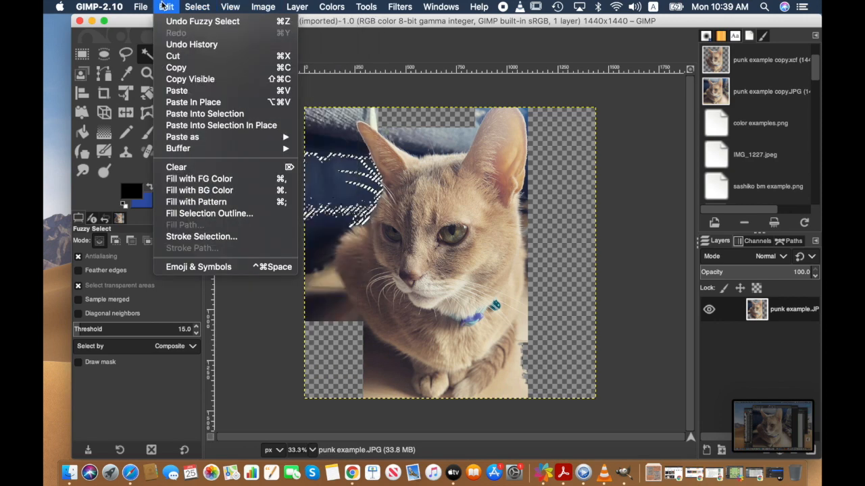
left_click(205, 168)
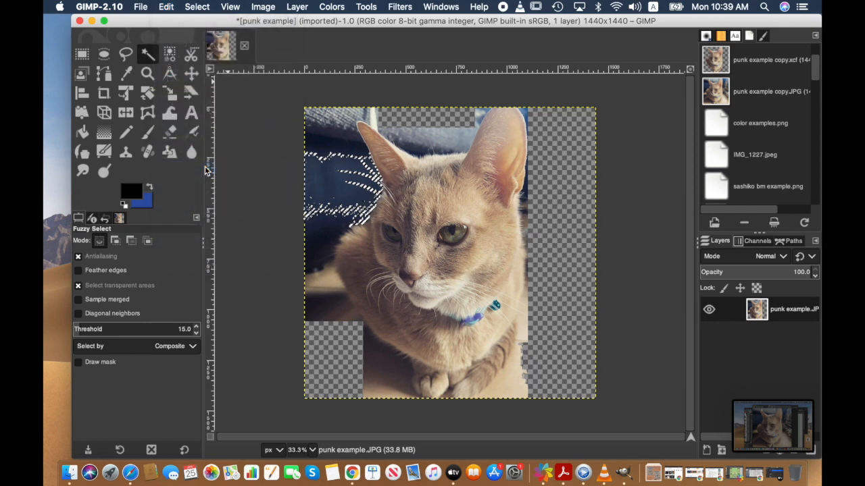
left_click(344, 139)
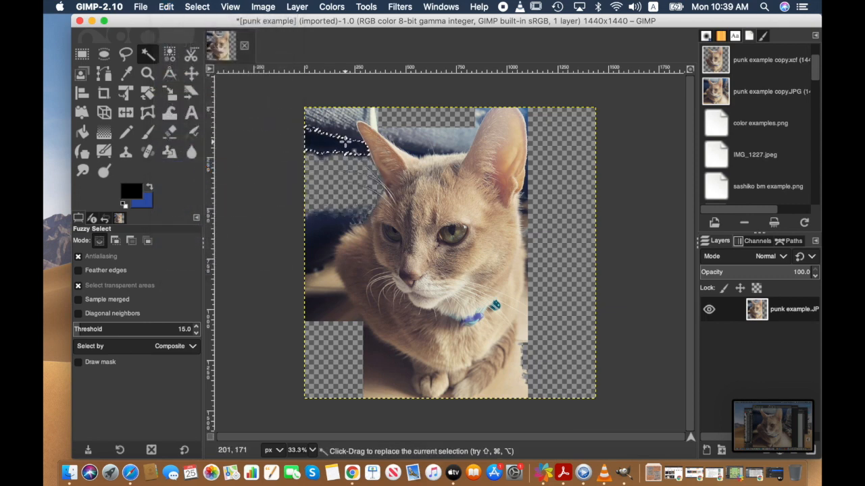
left_click(166, 7)
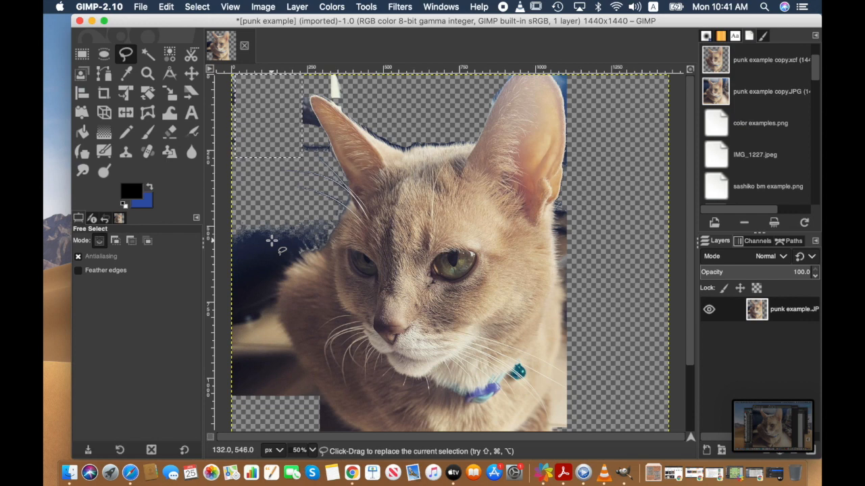
Step: Outline the remaining background along the cat's left-hand side, from the paws up to the cheek, with Free Select and clear it
left_click(258, 8)
mouse_move(230, 7)
mouse_move(242, 56)
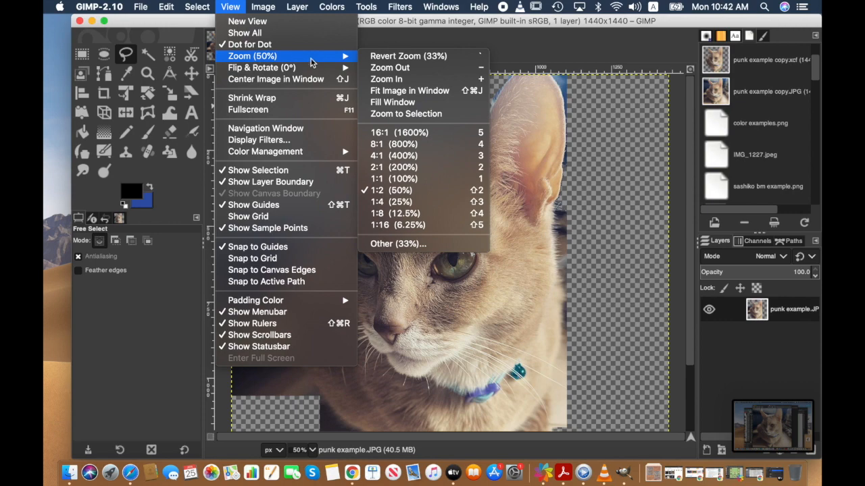
left_click(376, 57)
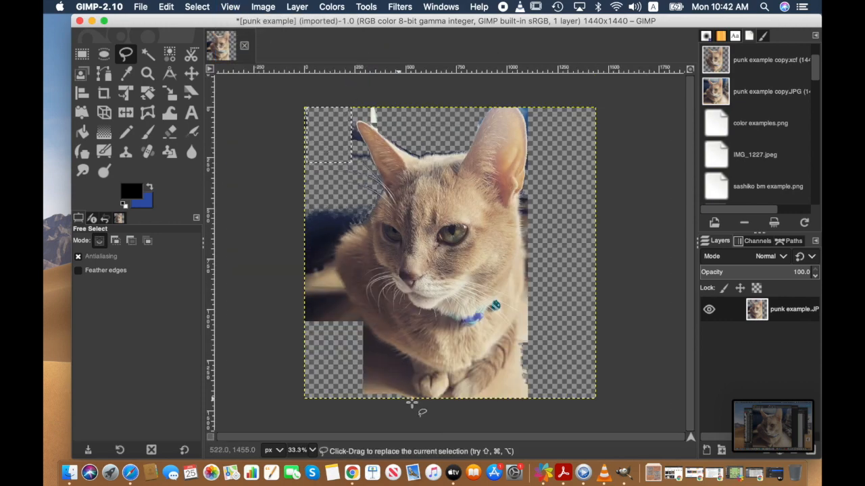
left_click(415, 394)
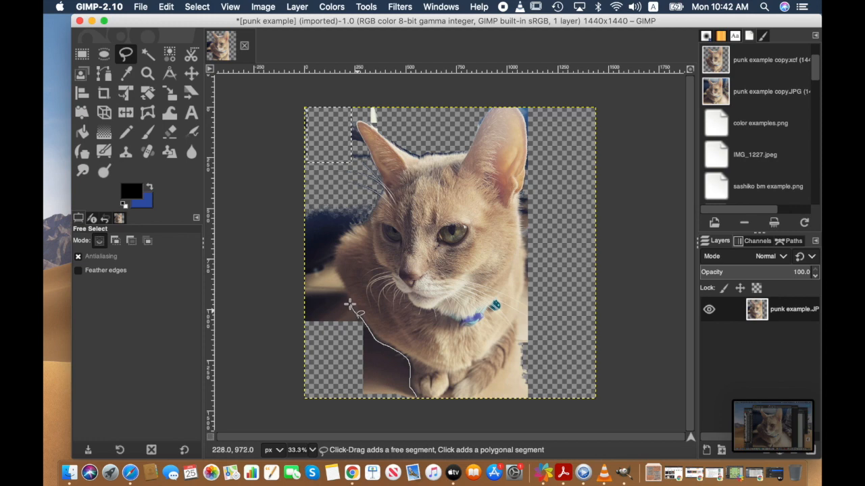
left_click_drag(344, 295, 343, 289)
left_click_drag(332, 268, 332, 258)
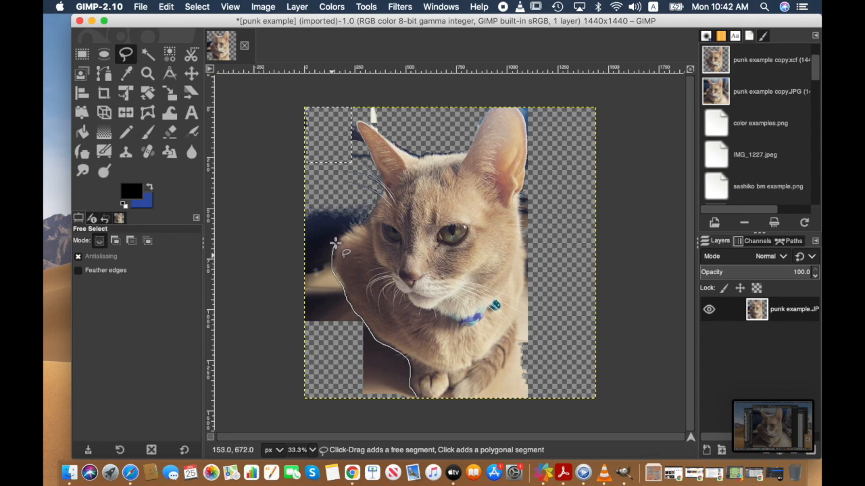
left_click_drag(340, 231, 344, 229)
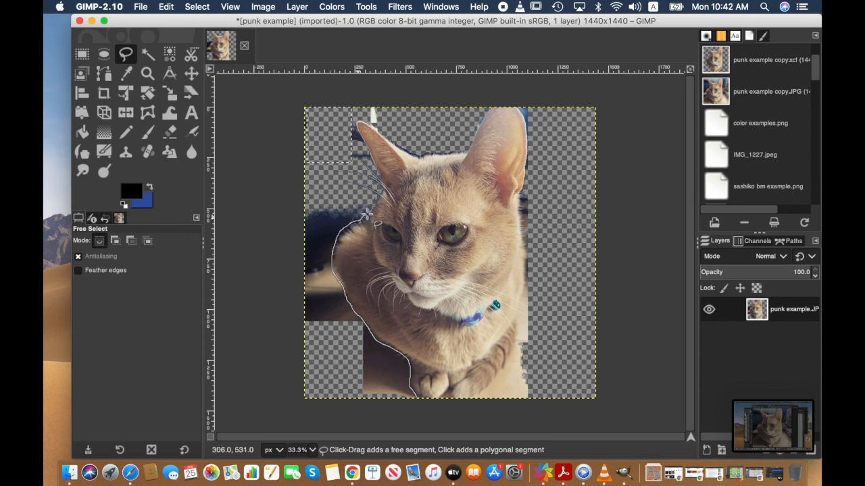
mouse_move(352, 202)
left_mouse_down()
mouse_move(302, 205)
mouse_move(294, 304)
left_mouse_up()
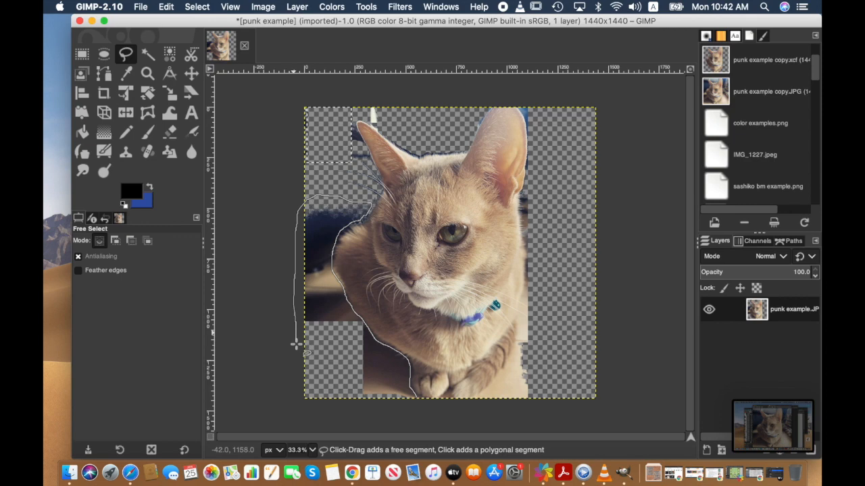
mouse_move(297, 373)
left_mouse_down()
mouse_move(298, 407)
mouse_move(316, 411)
mouse_move(414, 404)
left_mouse_up()
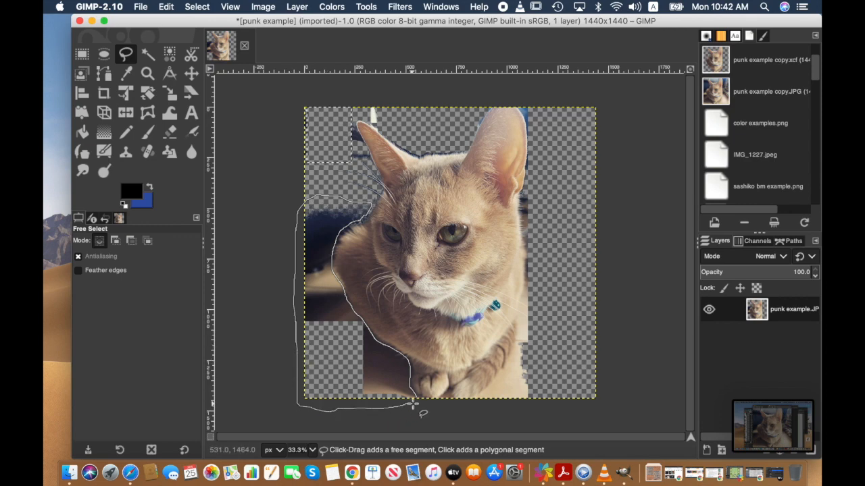
key("Return")
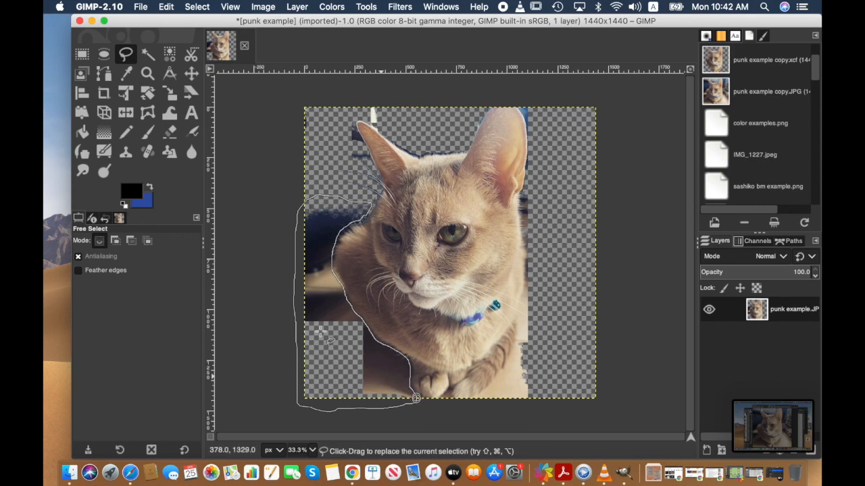
left_click(167, 7)
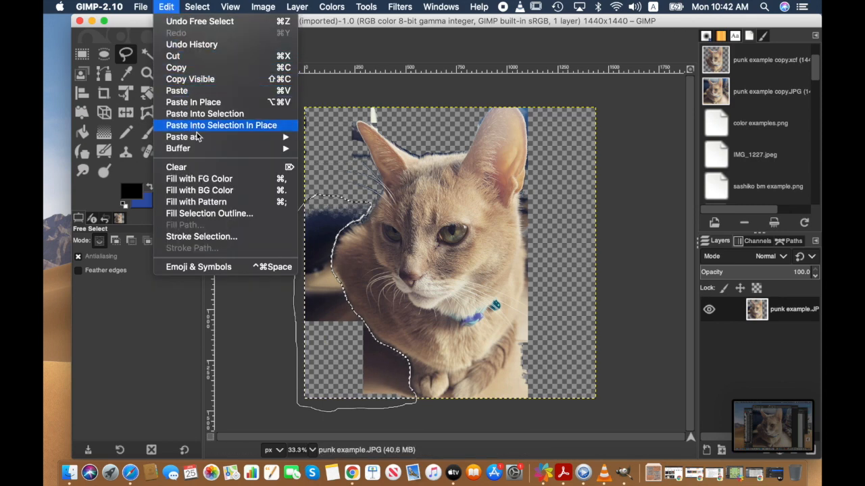
left_click(177, 166)
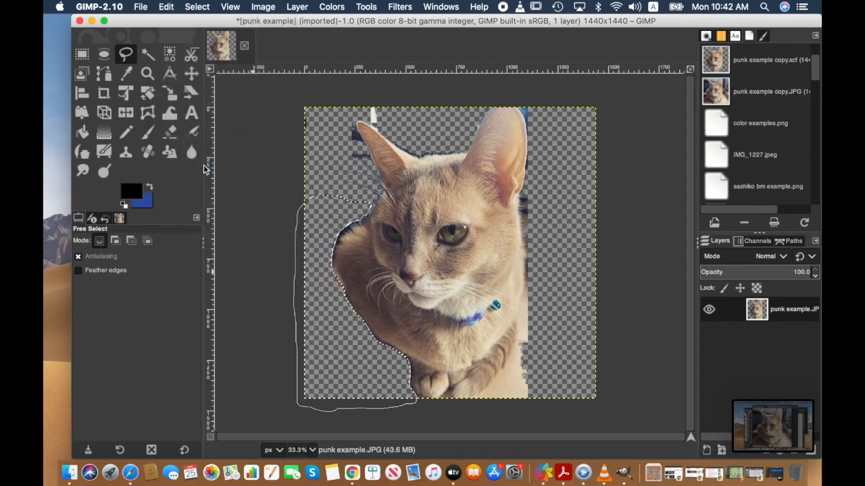
Step: Clear a rectangular area of about 144 × 201 px over the leftover floor to the right of the cat's paws
left_click(83, 60)
left_click_drag(538, 363, 508, 403)
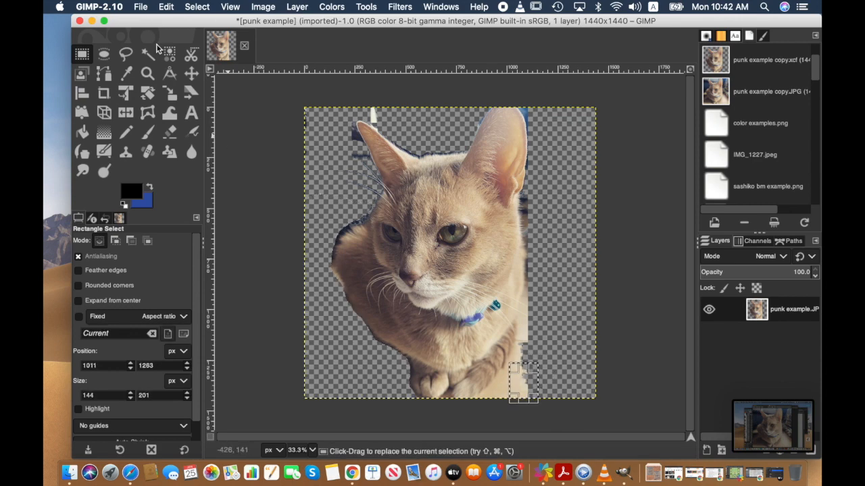
left_click(166, 7)
left_click(177, 167)
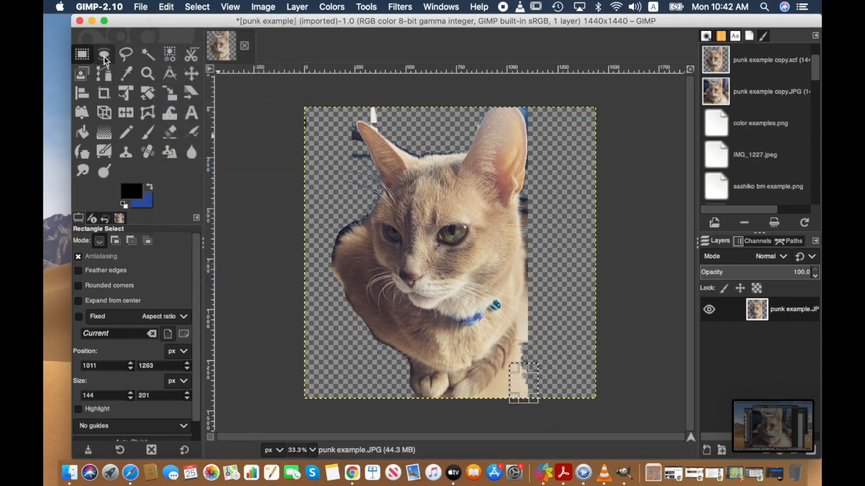
Step: Outline the background strip along the cat's right-hand side, from the ear tip down to the paws, with Free Select and clear it
left_click(120, 56)
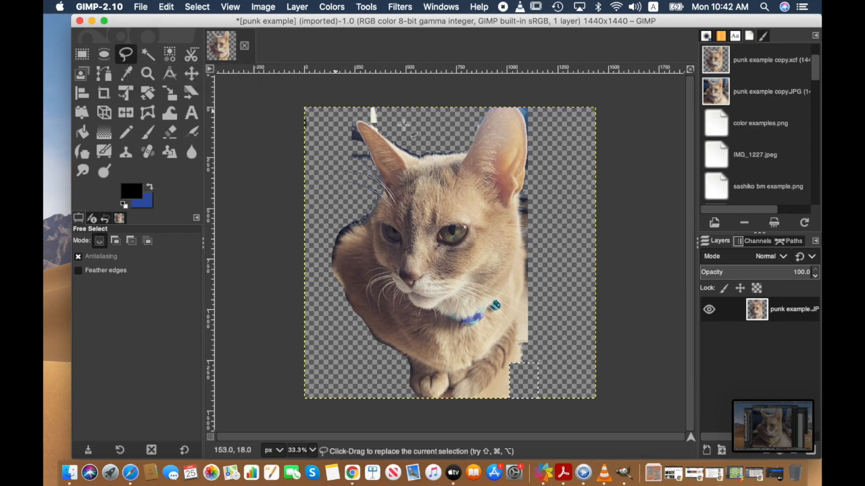
left_click(520, 110)
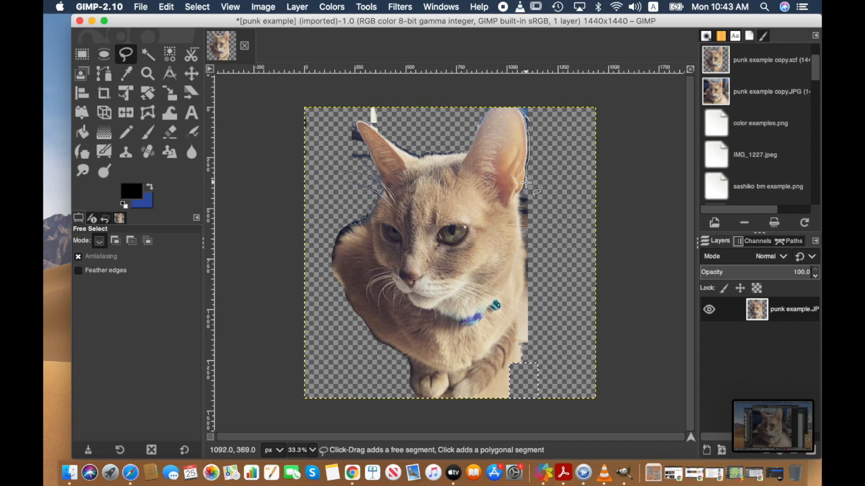
left_click_drag(525, 185, 521, 191)
left_click_drag(520, 224, 526, 247)
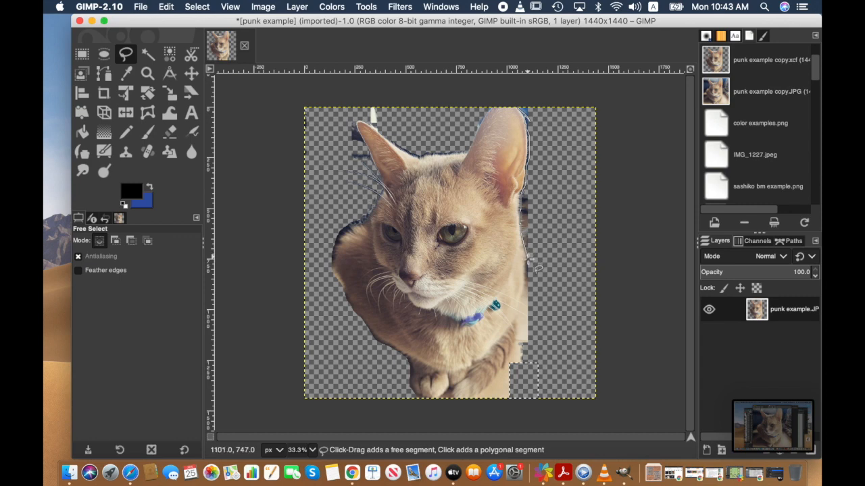
left_click_drag(526, 273, 519, 318)
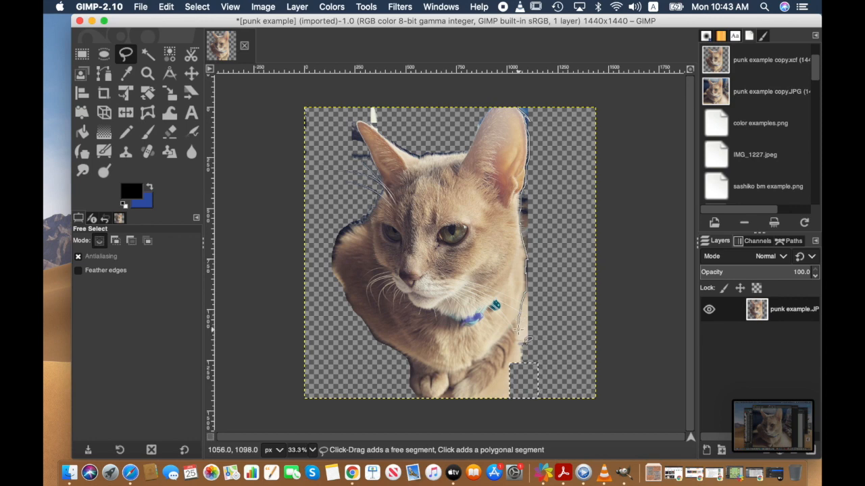
left_click_drag(510, 356, 507, 360)
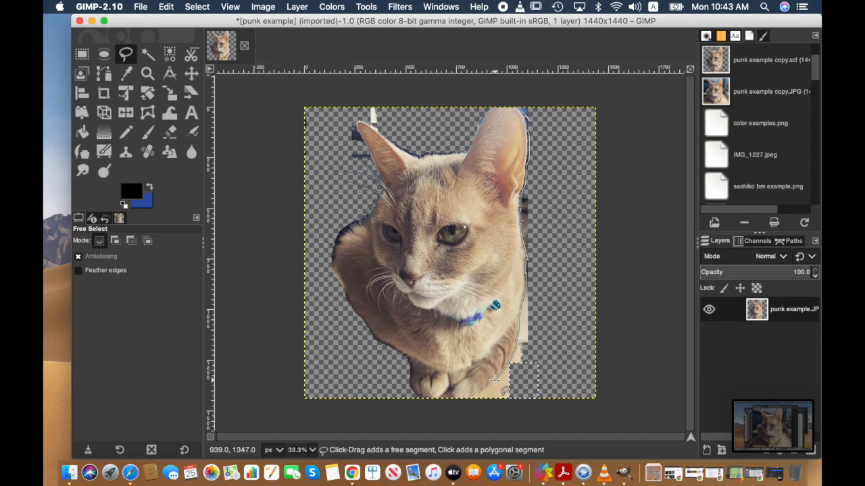
mouse_move(486, 391)
left_mouse_down()
mouse_move(505, 413)
mouse_move(536, 405)
mouse_move(545, 387)
mouse_move(546, 294)
mouse_move(538, 265)
mouse_move(548, 108)
left_mouse_up()
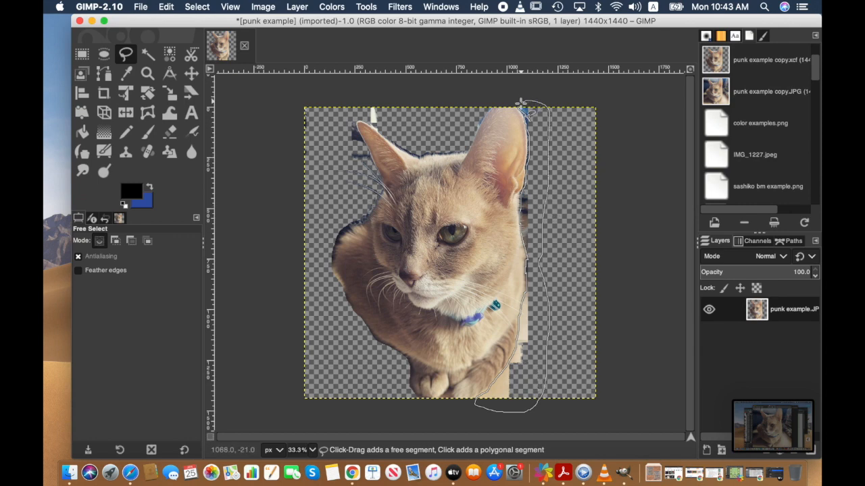
key("Return")
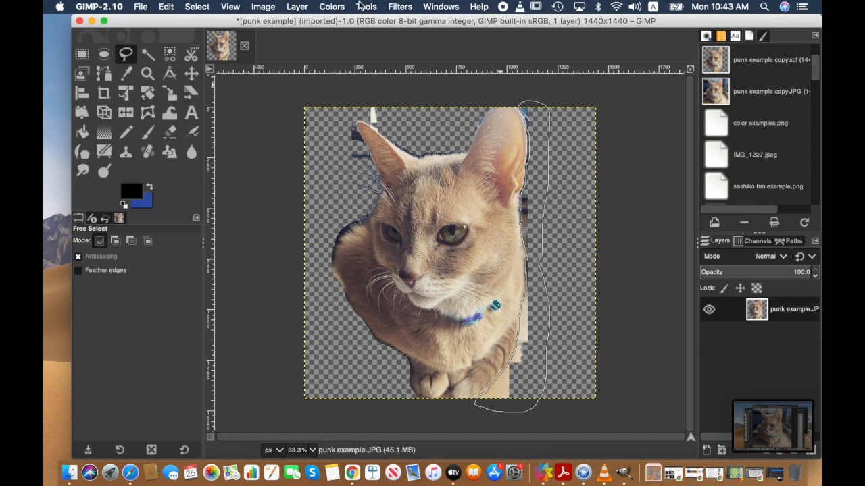
left_click(168, 7)
left_click(210, 166)
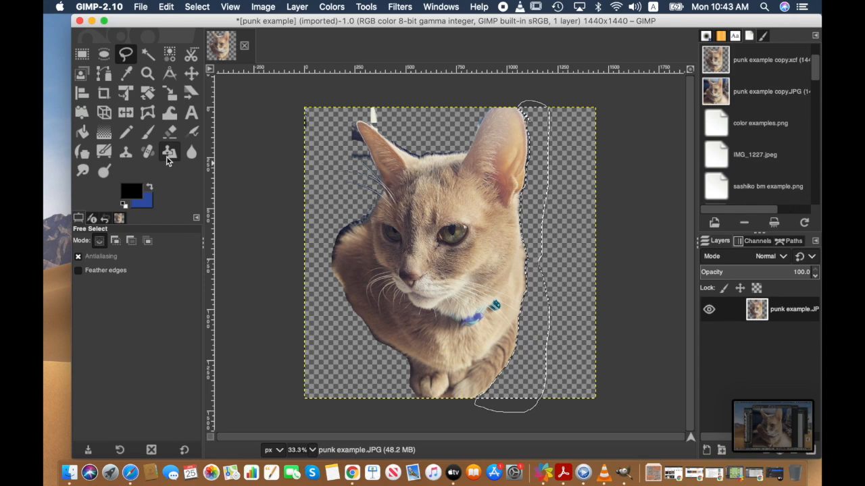
Step: Select the white sliver above the cat's left-hand ear with a rectangle of about 99 × 105 px and clear it
left_click(82, 55)
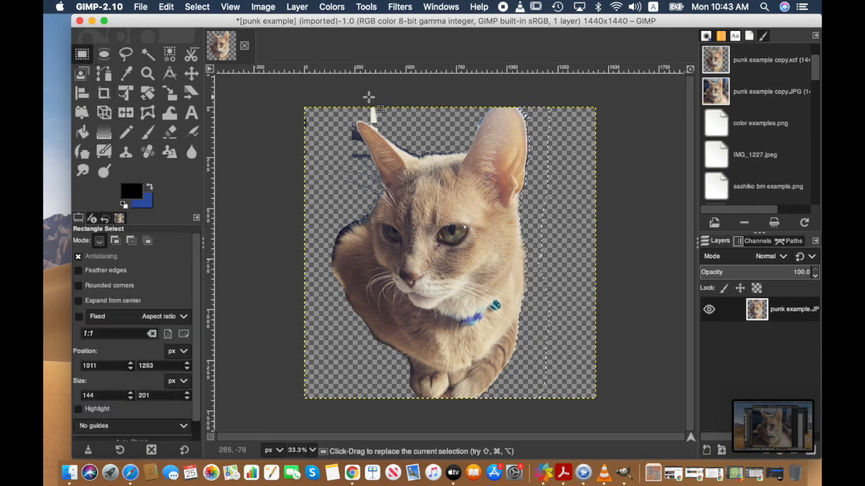
left_click_drag(393, 103, 371, 124)
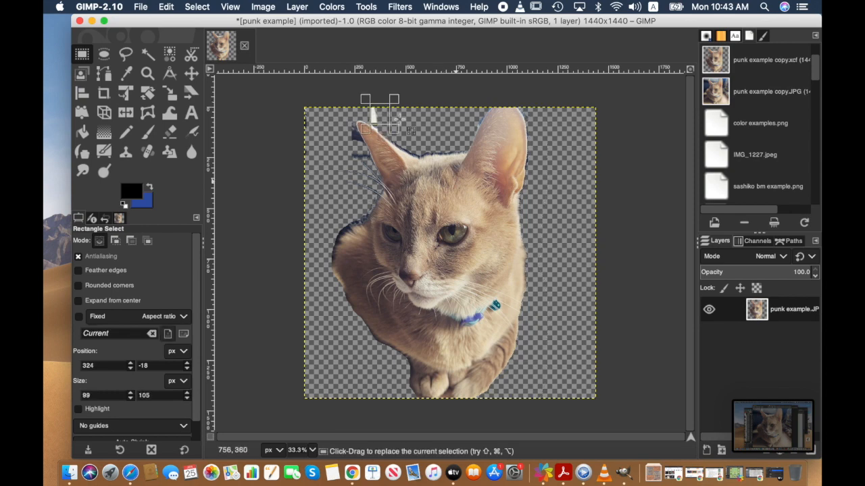
left_click(167, 6)
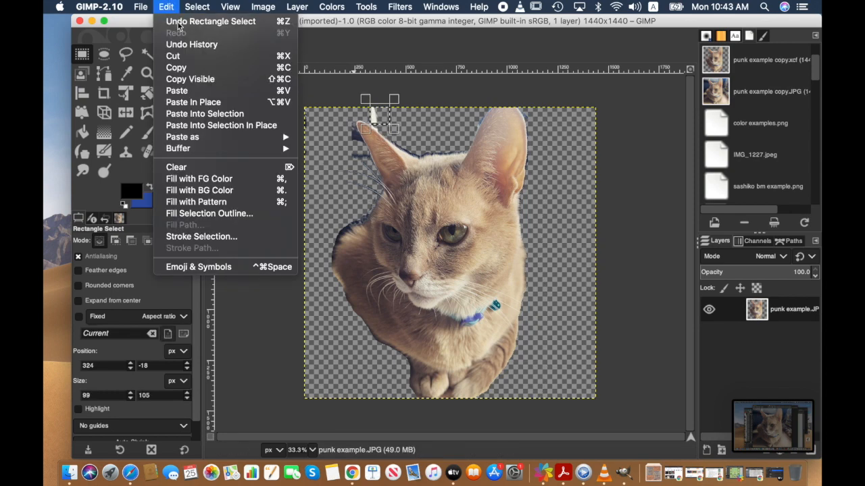
left_click(251, 168)
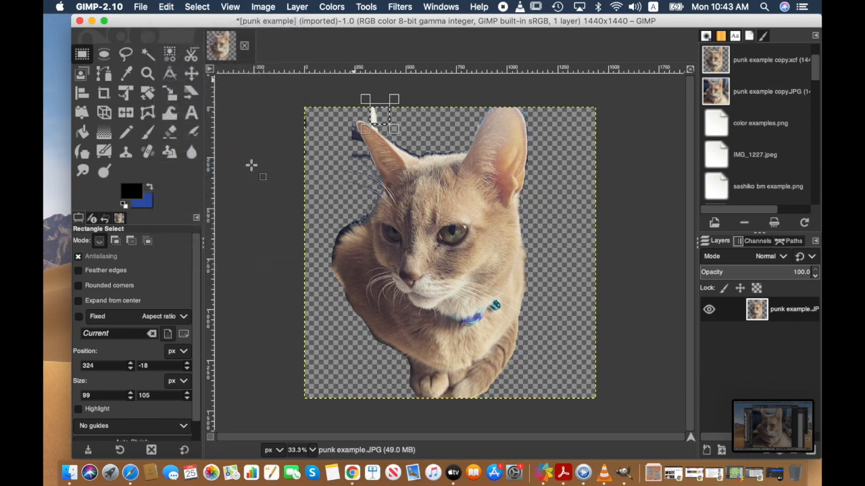
Step: Outline the background fringe along the outer edge of the cat's right-hand ear, from tip to base, with Free Select and clear it
left_click(130, 55)
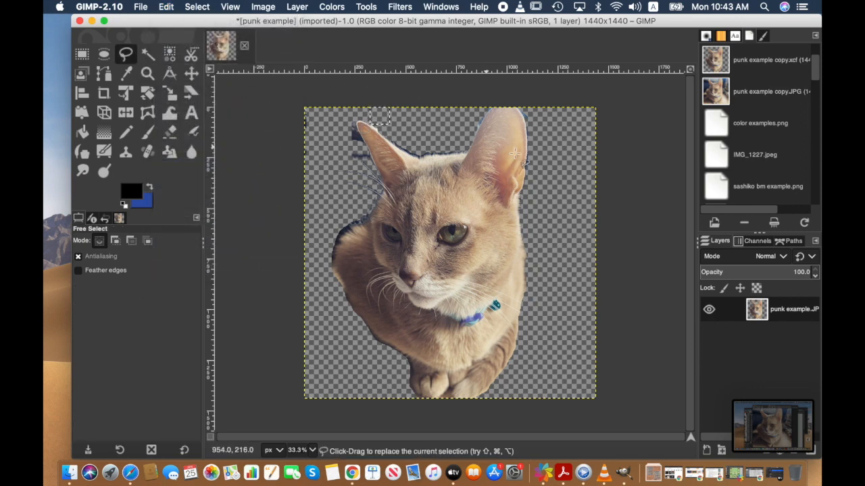
left_click(518, 106)
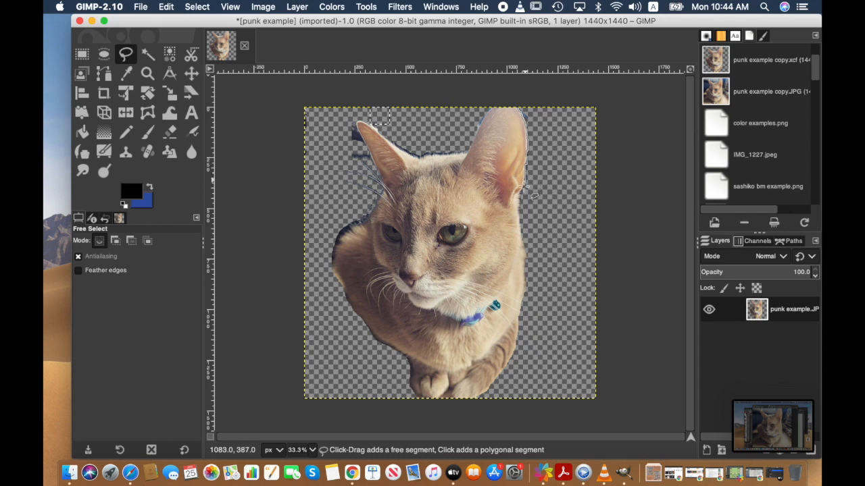
mouse_move(528, 205)
left_mouse_down()
mouse_move(543, 193)
mouse_move(549, 139)
mouse_move(533, 106)
mouse_move(520, 103)
left_mouse_up()
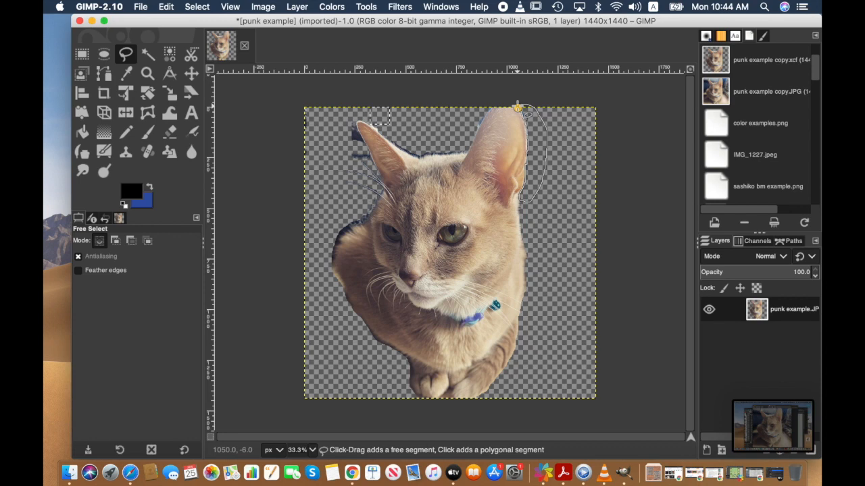
key("Return")
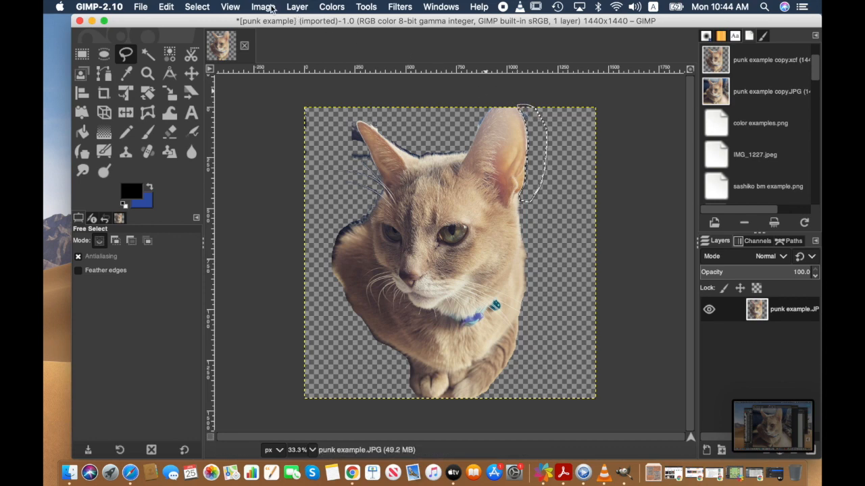
left_click(169, 7)
left_click(202, 166)
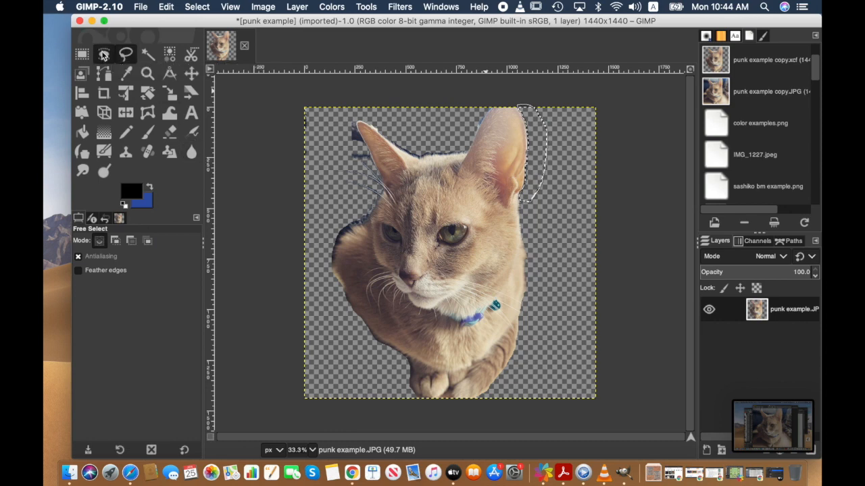
Step: Try to clear the dark patch beside the left-hand ear tip with an elliptical selection of about 78 × 123 px
left_click(103, 55)
left_click_drag(351, 131, 369, 158)
left_click(162, 8)
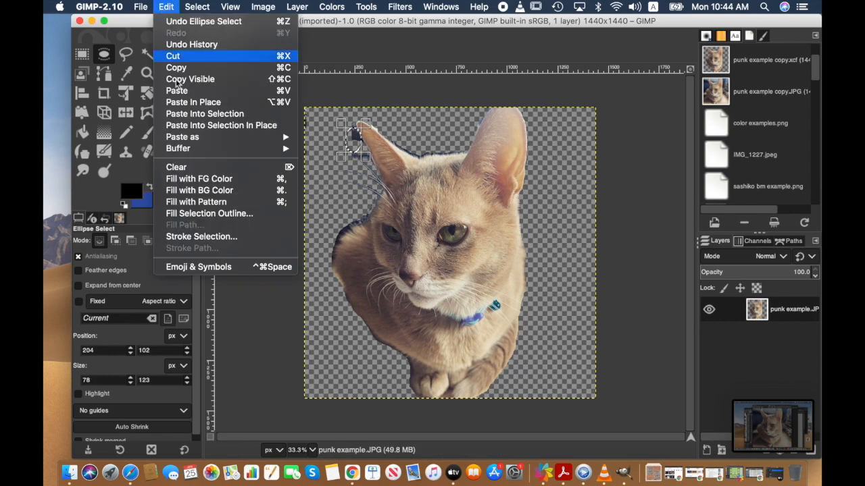
left_click(198, 168)
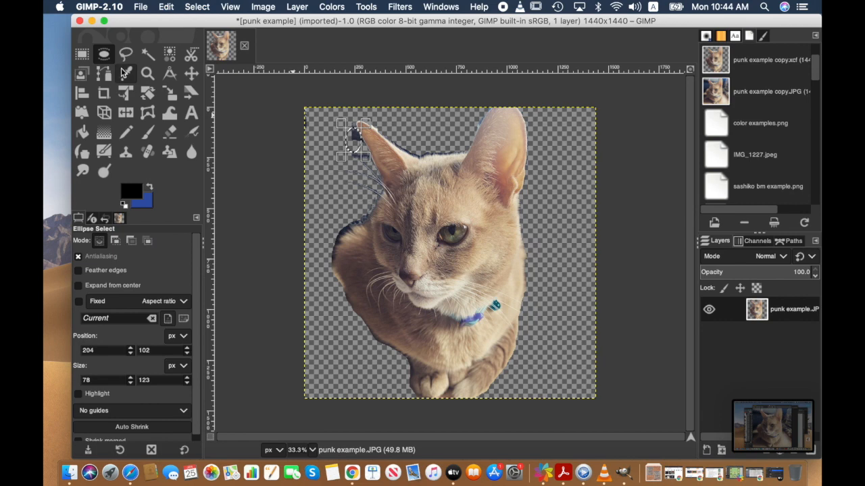
Step: Try to outline the dark background fringe between the cat's two ears with Free Select and clear it
left_click(125, 54)
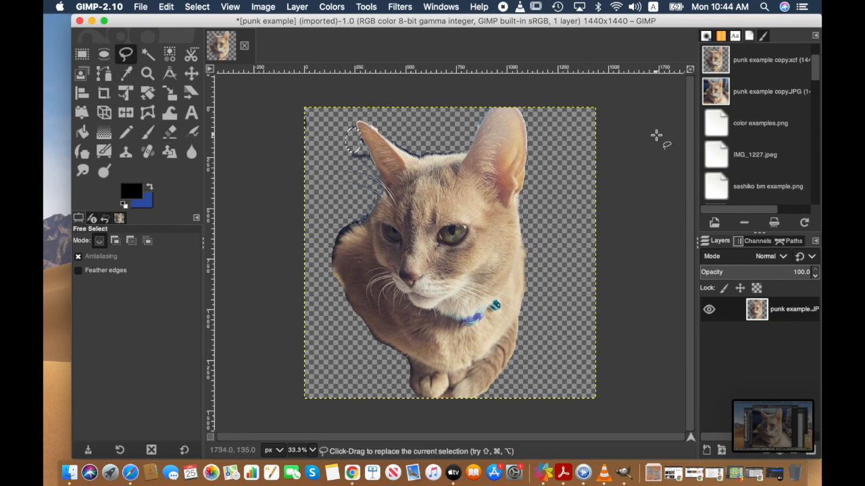
left_click(230, 7)
mouse_move(332, 5)
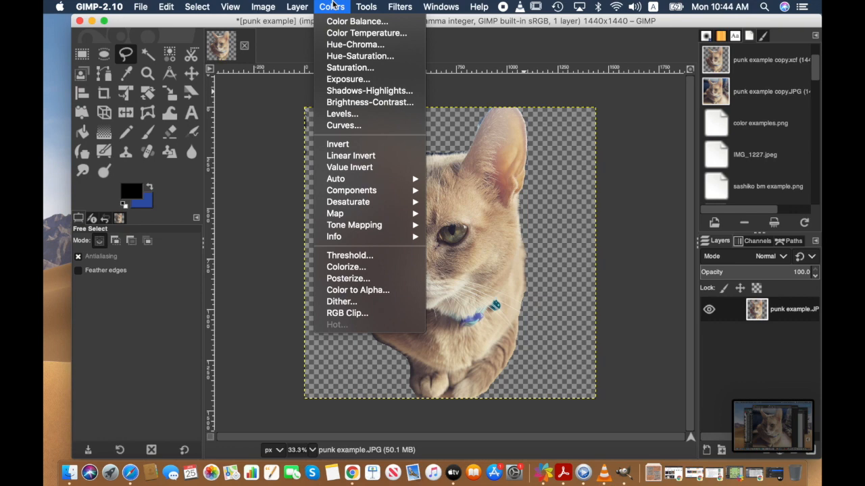
mouse_move(211, 4)
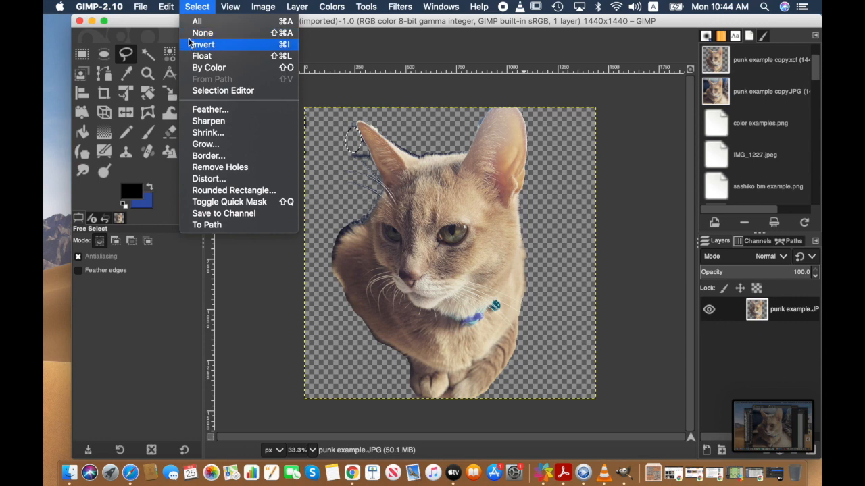
mouse_move(163, 7)
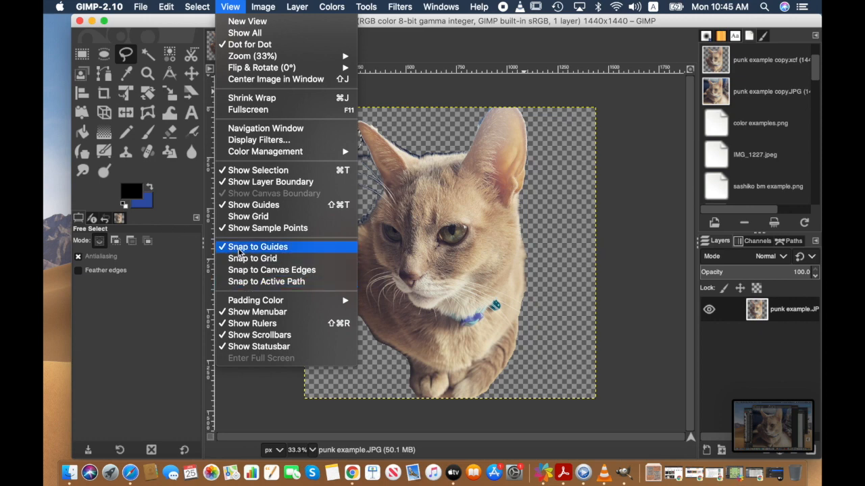
mouse_move(224, 57)
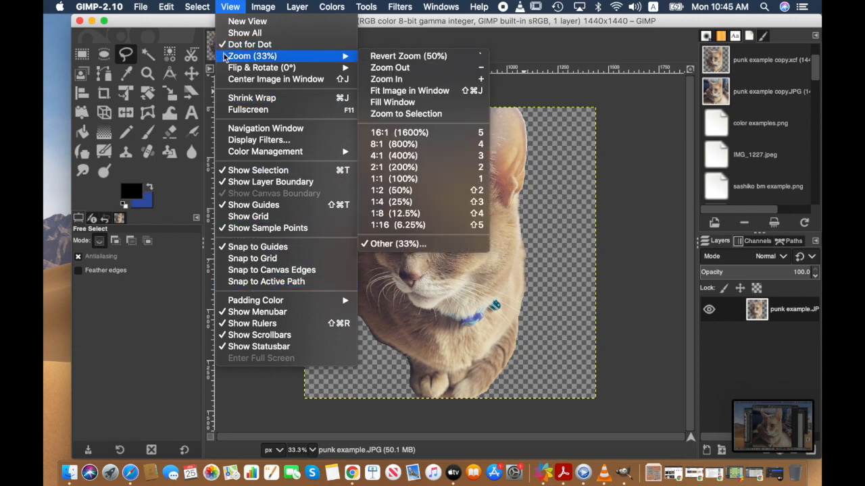
left_click(404, 55)
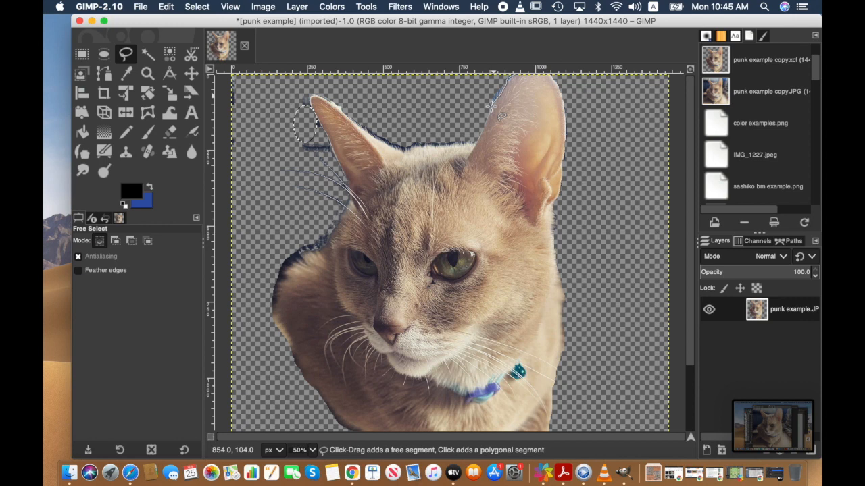
left_click_drag(485, 121, 473, 129)
left_click_drag(434, 144, 428, 146)
left_click_drag(410, 161, 395, 152)
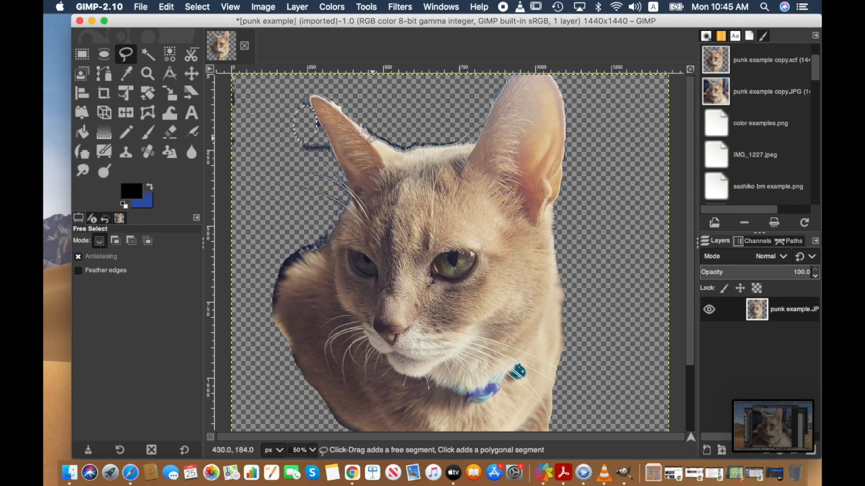
mouse_move(354, 118)
left_mouse_down()
mouse_move(319, 95)
mouse_move(394, 94)
mouse_move(419, 79)
mouse_move(511, 73)
left_mouse_up()
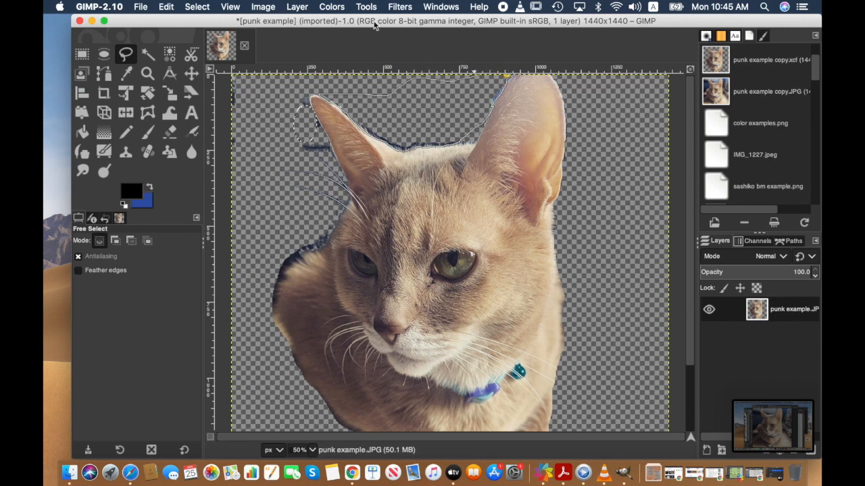
left_click(167, 8)
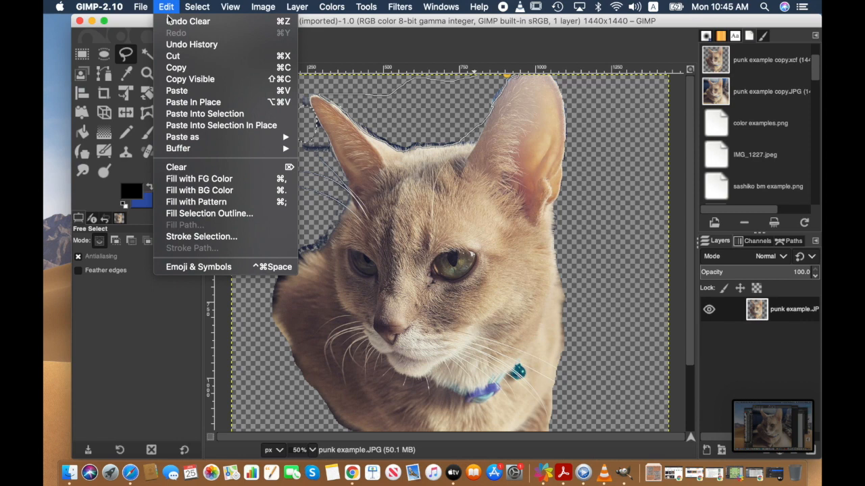
left_click(191, 168)
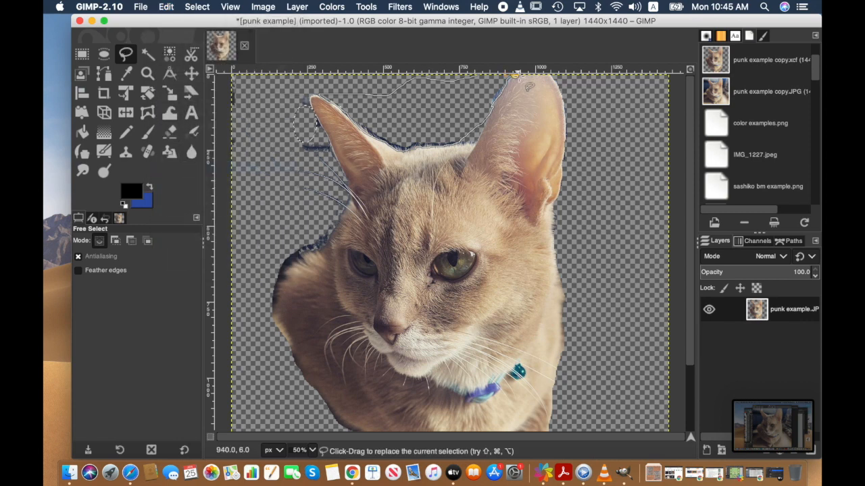
Step: Outline the background above the head, from the right-hand ear's inner edge across to the left-hand ear, as a closed Free Select area and clear it
mouse_move(510, 75)
left_mouse_down()
mouse_move(475, 79)
mouse_move(502, 59)
mouse_move(512, 74)
left_mouse_up()
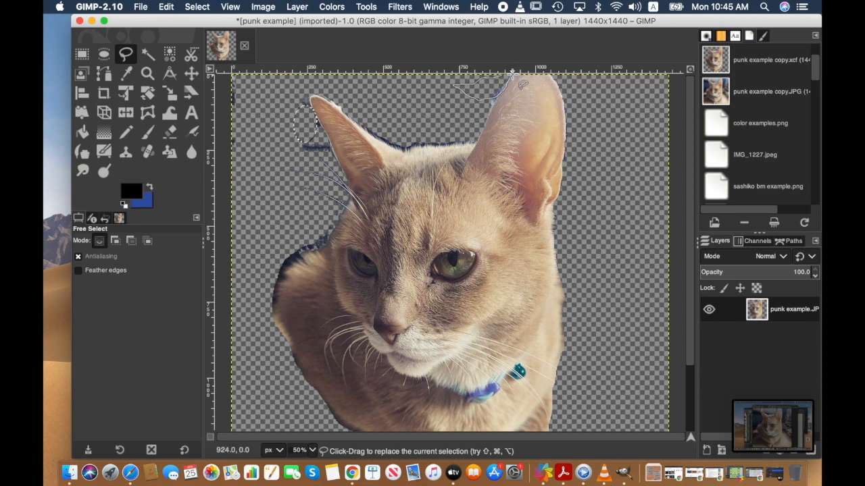
left_click(169, 7)
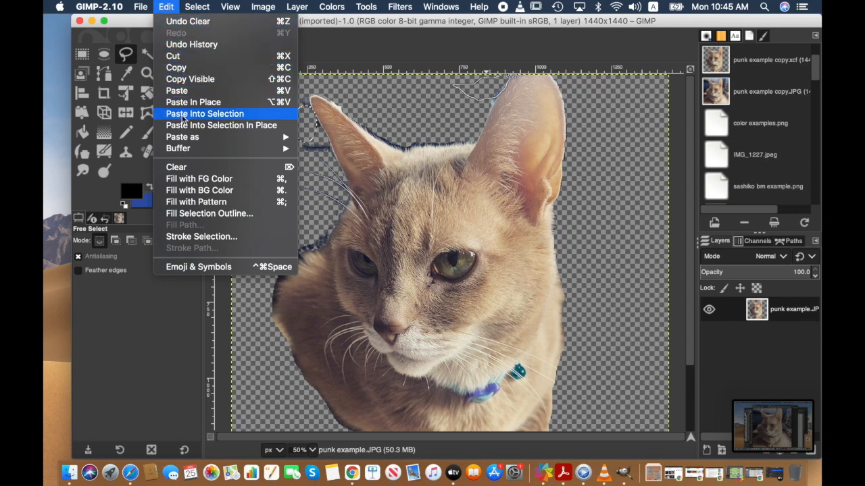
left_click(197, 165)
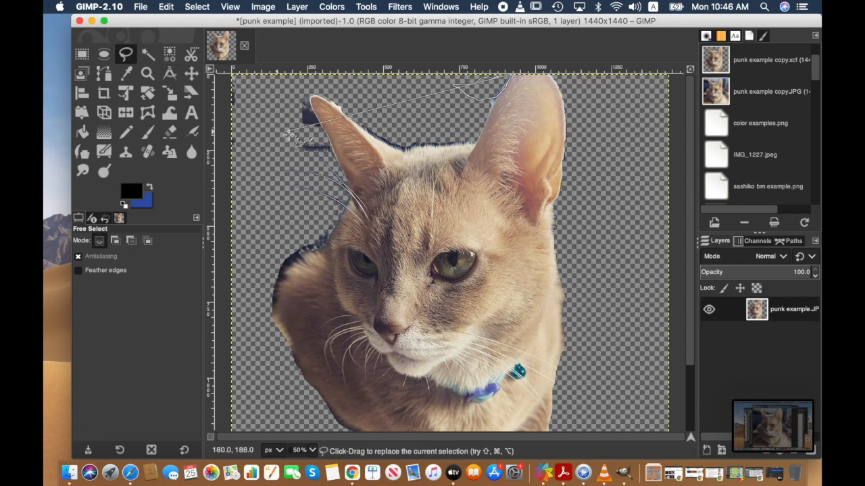
left_click(278, 79)
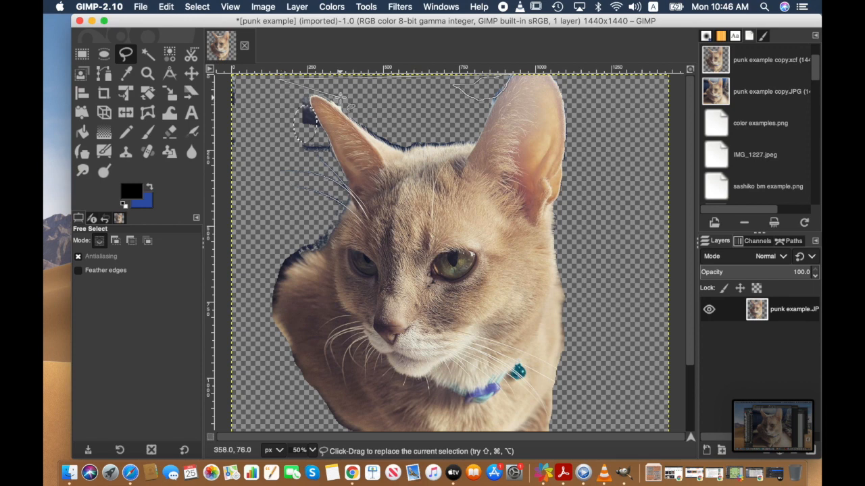
left_click(360, 126)
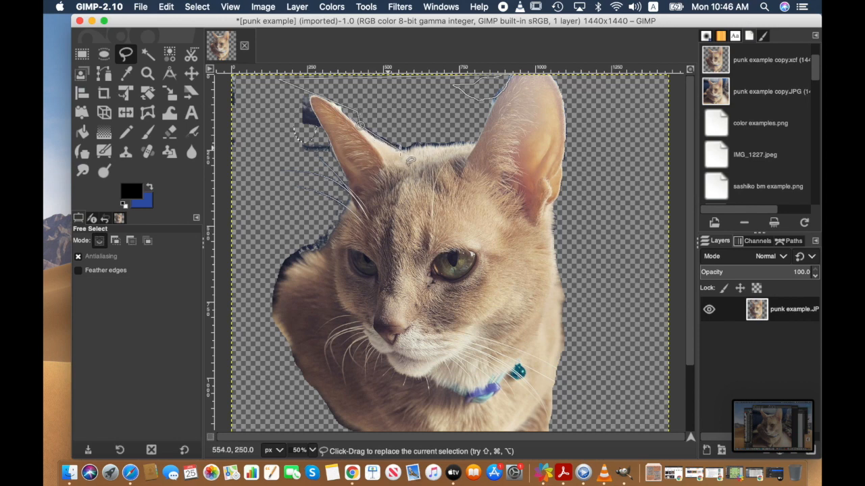
left_click(401, 150)
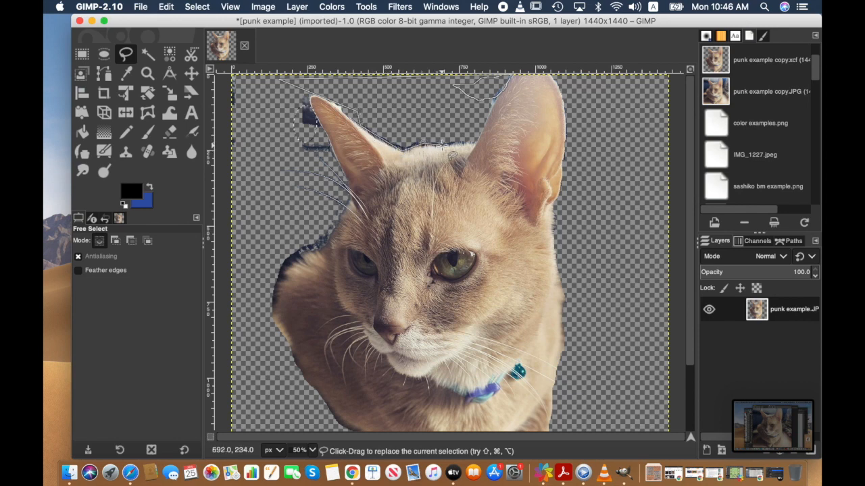
left_click(442, 145)
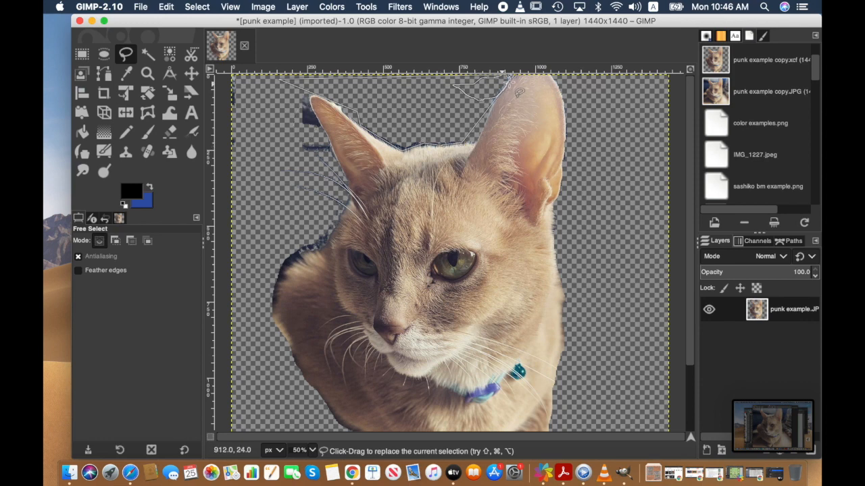
left_click(511, 75)
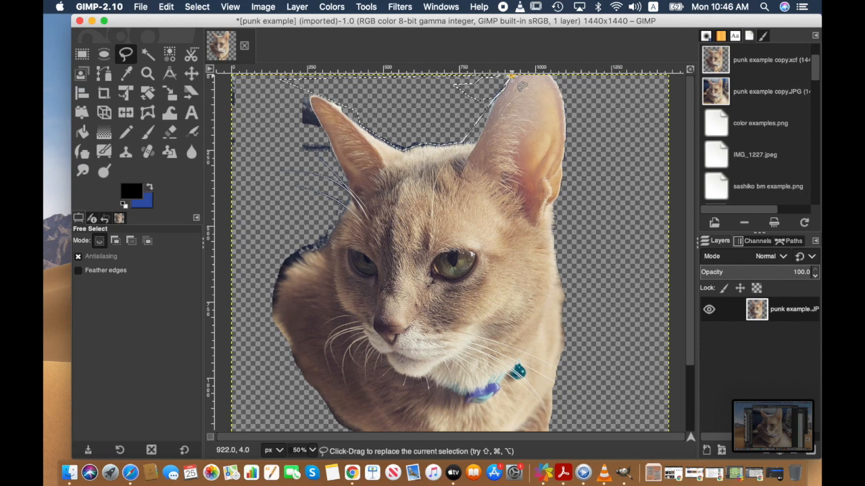
left_click(167, 7)
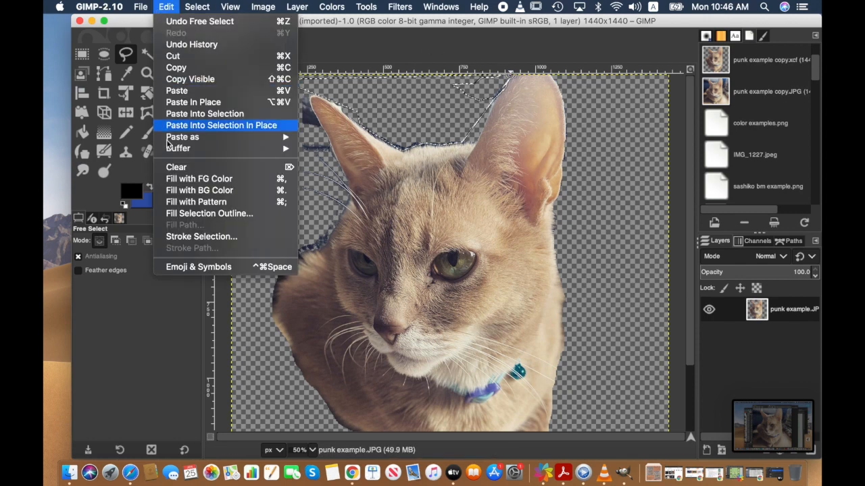
left_click(176, 168)
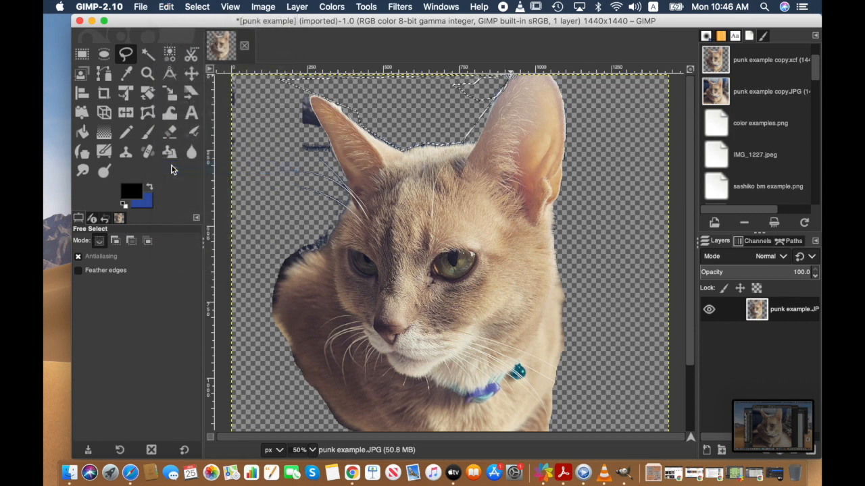
Step: Select the dark patch beside the left-hand ear tip with an ellipse of about 44 × 150 px and clear it
left_click(103, 56)
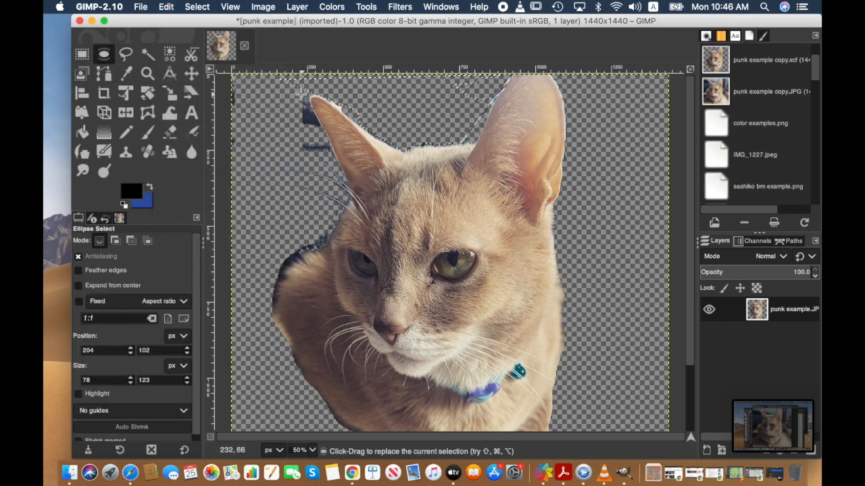
left_click_drag(302, 97, 314, 144)
left_click(166, 7)
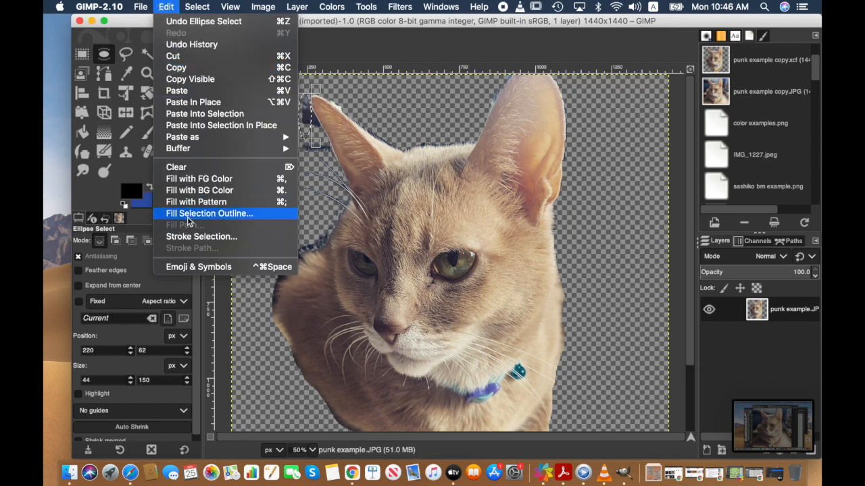
left_click(175, 168)
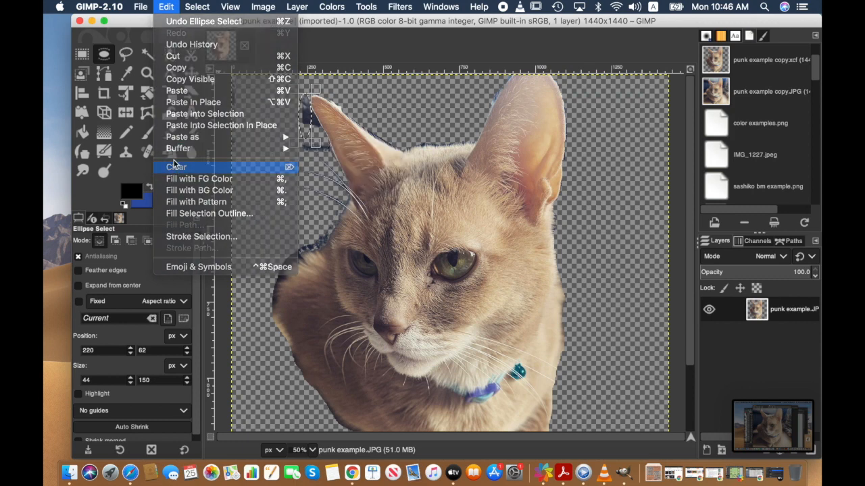
Step: Outline the dark fringe along the cat's left-hand shoulder, up to the side of the head, with Free Select and clear it
left_click(126, 54)
mouse_move(269, 305)
left_mouse_down()
mouse_move(286, 270)
mouse_move(330, 238)
mouse_move(340, 217)
mouse_move(327, 200)
mouse_move(267, 247)
mouse_move(265, 304)
left_mouse_up()
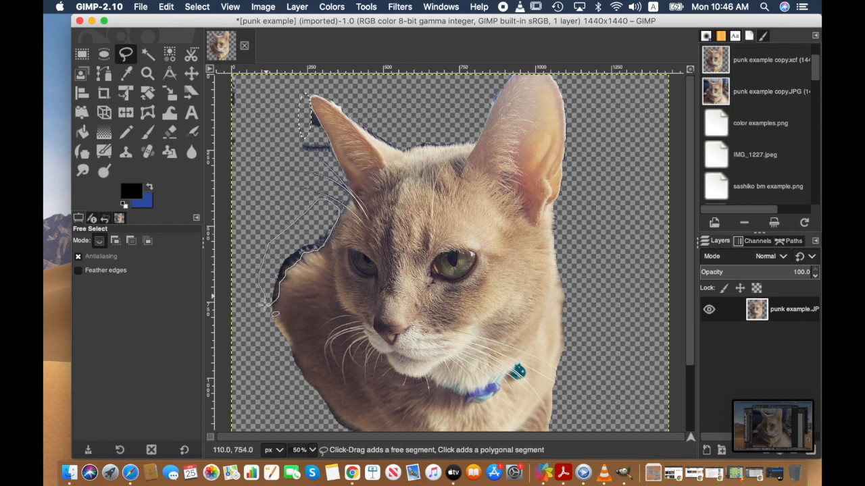
key("Return")
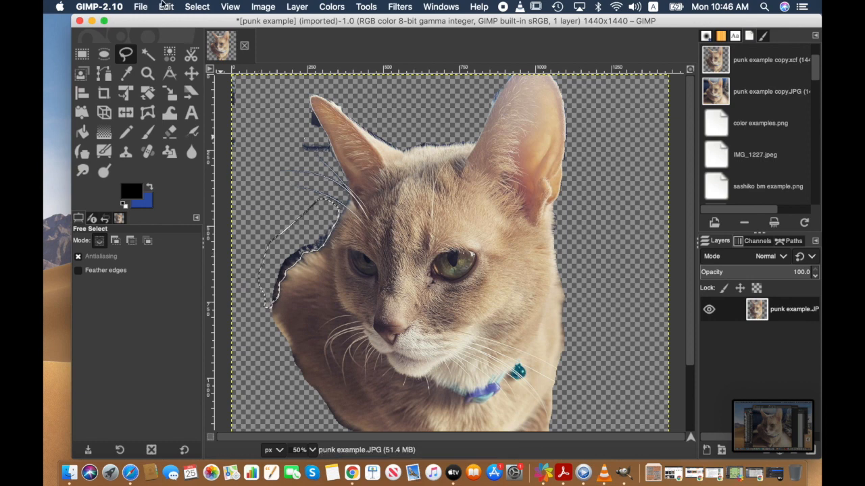
left_click(166, 7)
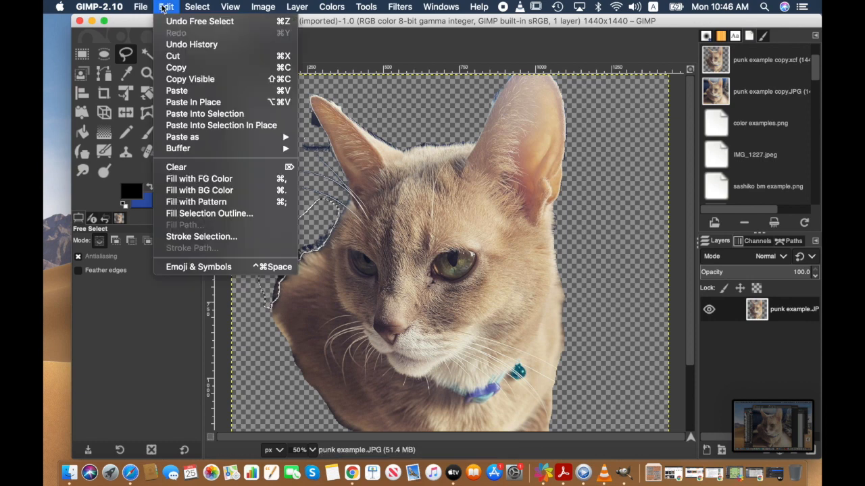
left_click(188, 168)
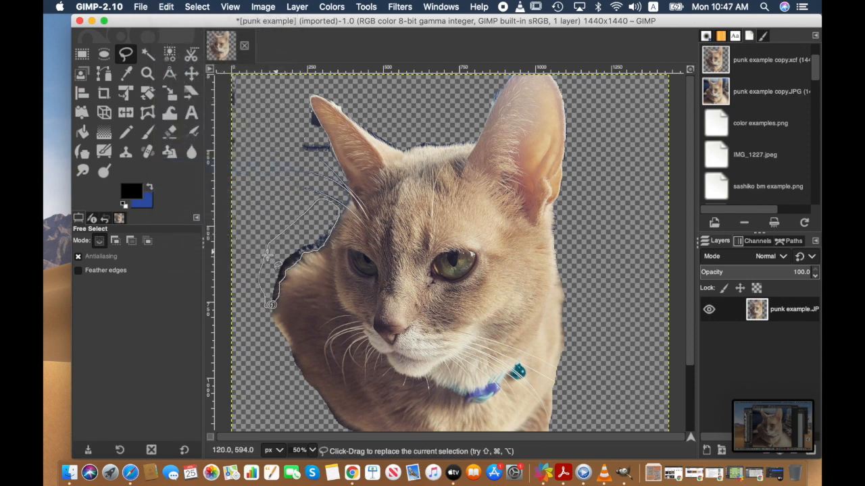
key("Return")
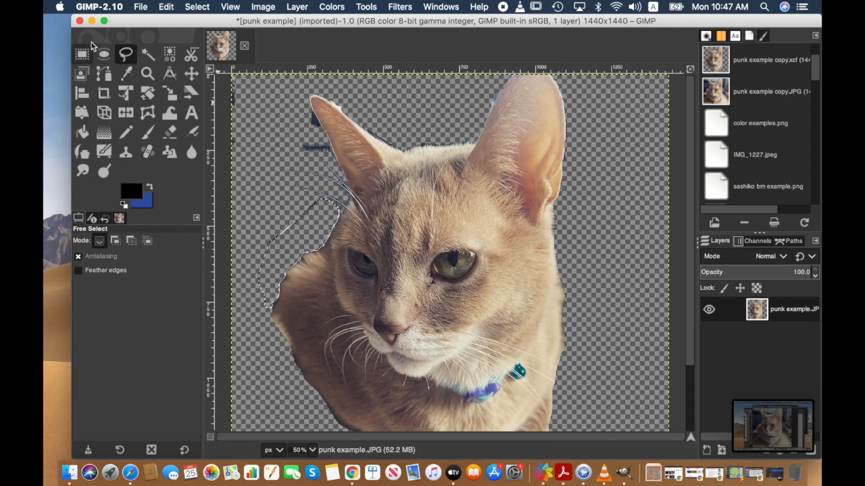
Step: Select the dark streak beside the left-hand ear with an ellipse of about 94 × 50 px and clear it
left_click(103, 54)
left_click_drag(304, 144, 332, 160)
left_click(166, 7)
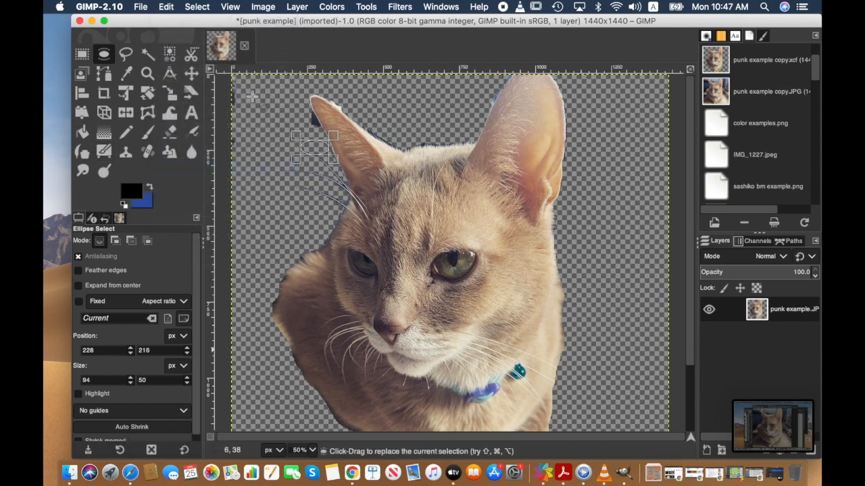
Step: Outline the small dark patch just below the left-hand ear tip with Free Select and clear it
left_click(126, 54)
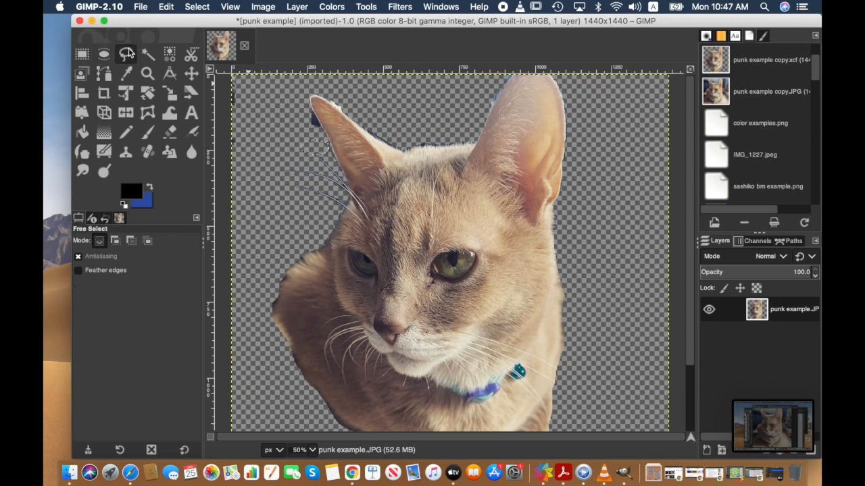
left_click(311, 121)
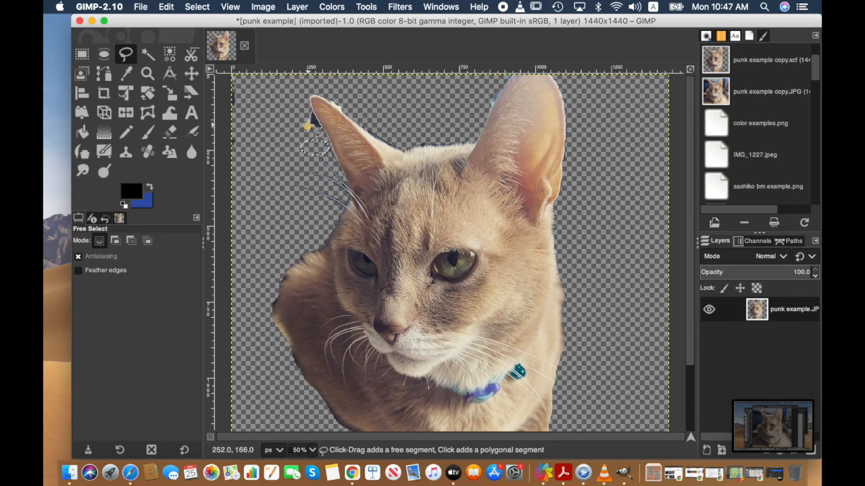
left_click(166, 7)
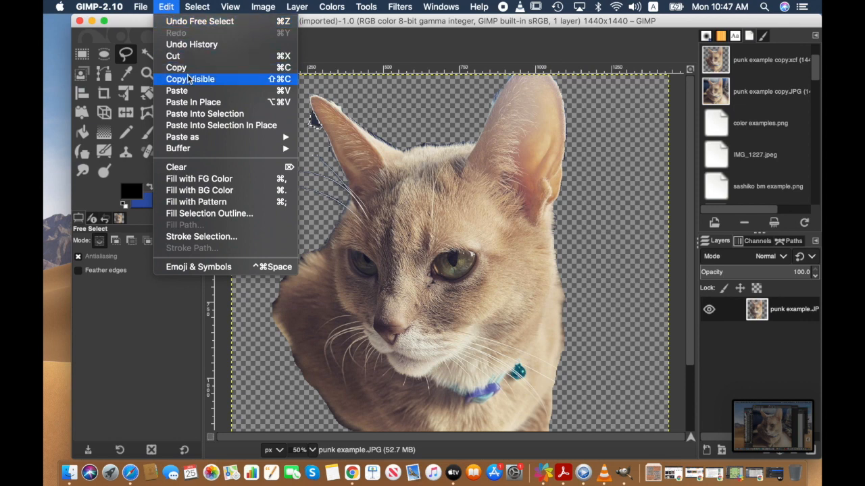
left_click(181, 166)
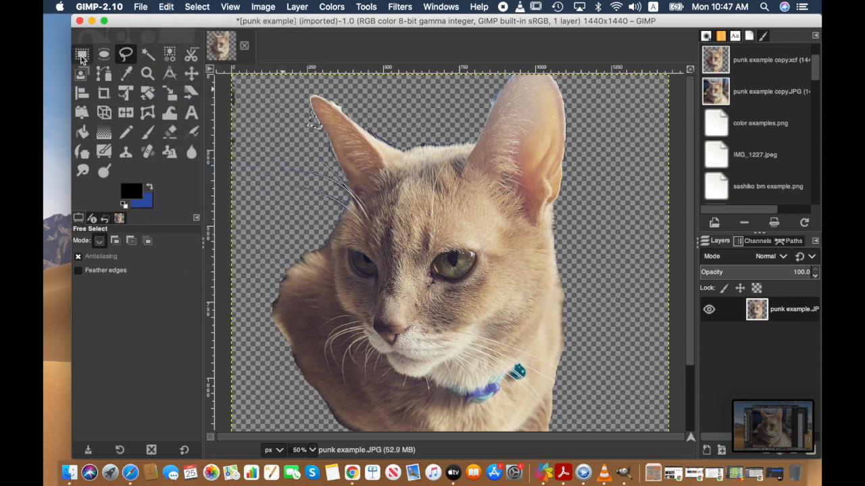
Step: Select the upper part of the canvas's left edge with a rectangle of about 108 × 420 px and clear it
left_click(81, 54)
left_click_drag(249, 75, 215, 208)
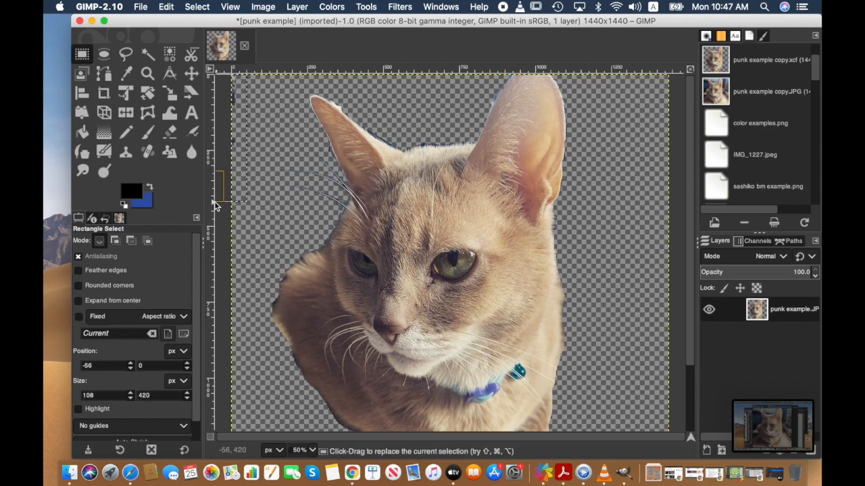
left_click(166, 6)
left_click(217, 166)
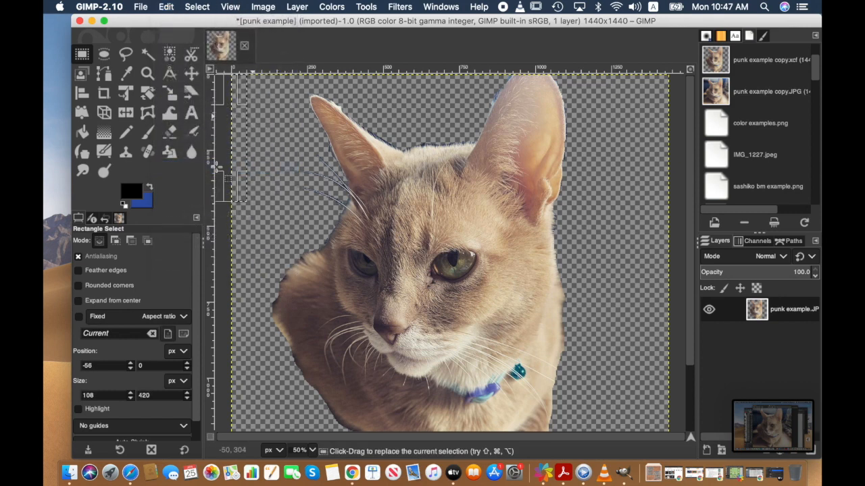
Step: Pick the dark fringe on the inner edge of the left-hand ear with Fuzzy Select at threshold 15 and clear it
left_click_drag(691, 169, 695, 368)
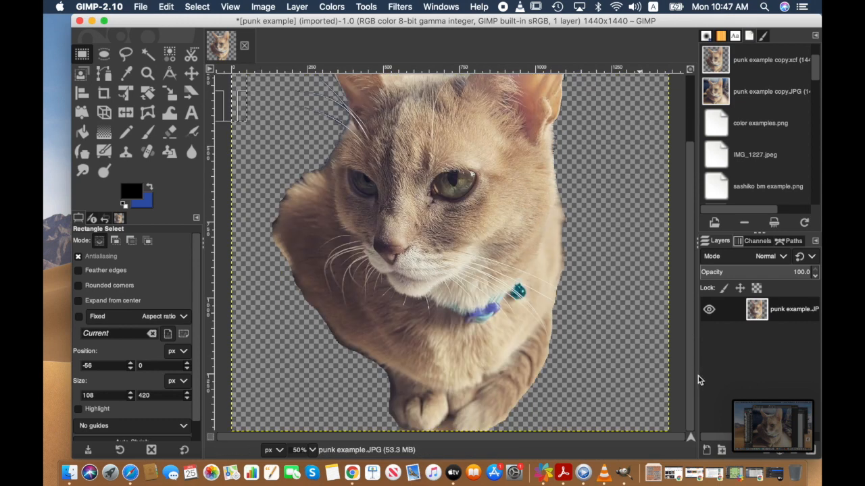
left_click_drag(691, 373, 689, 237)
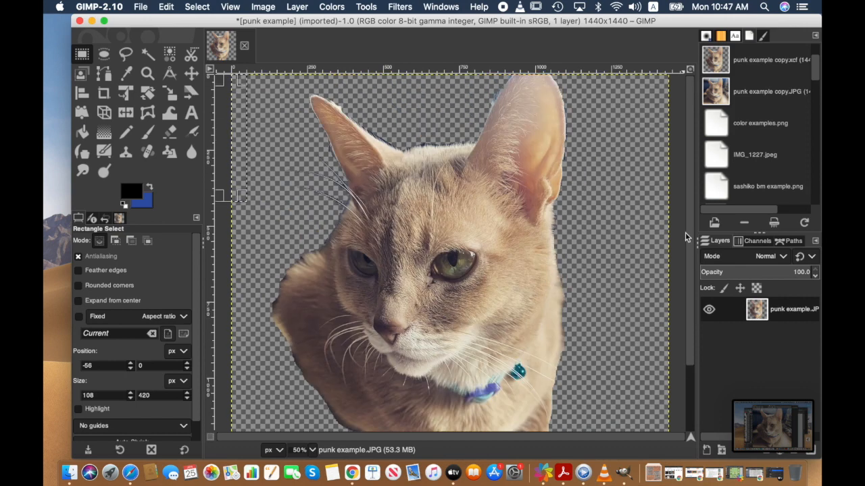
left_click(148, 54)
left_click(372, 132)
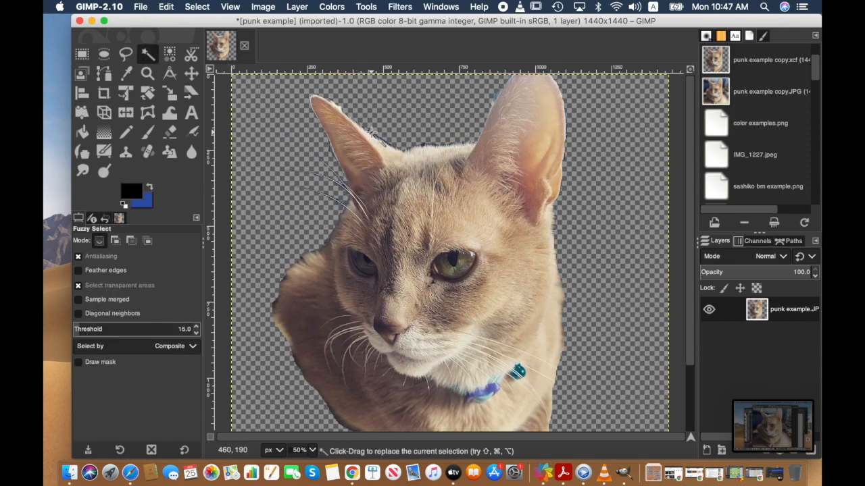
left_click(164, 7)
left_click(208, 172)
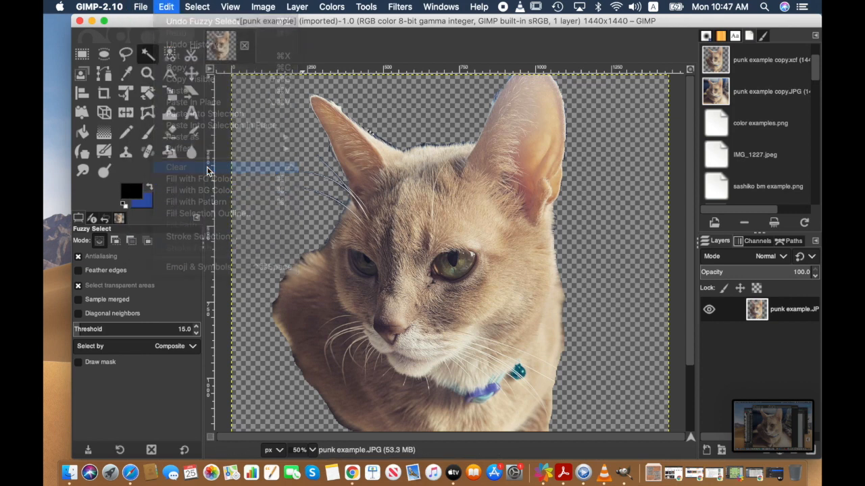
Step: Fuzzy-select and clear the blue fringe spots along the inner edge of the right-hand ear, including the one near its top
left_click(495, 99)
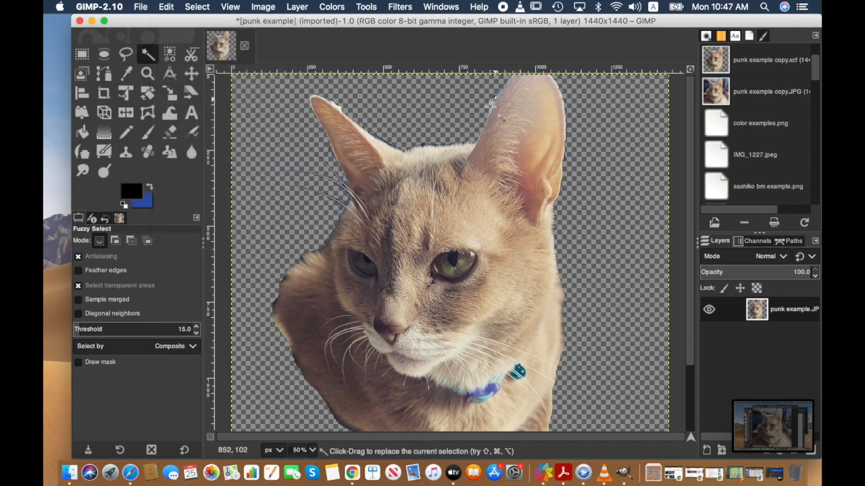
left_click(165, 7)
left_click(211, 169)
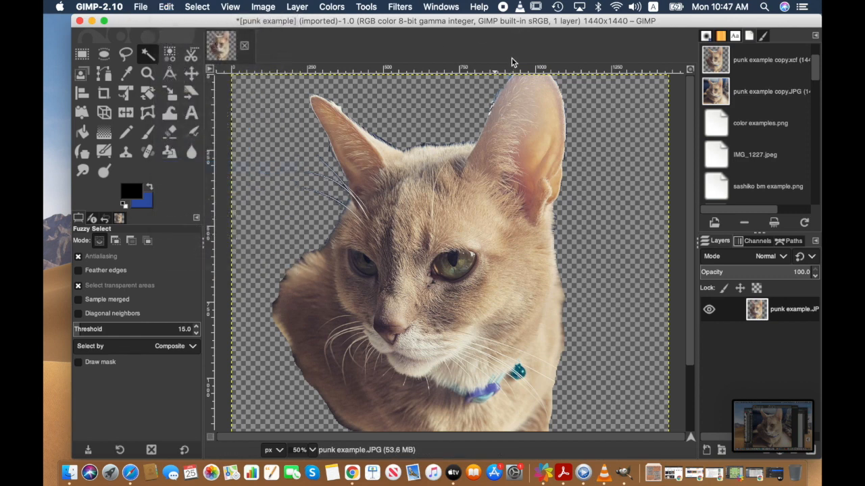
left_click(509, 76)
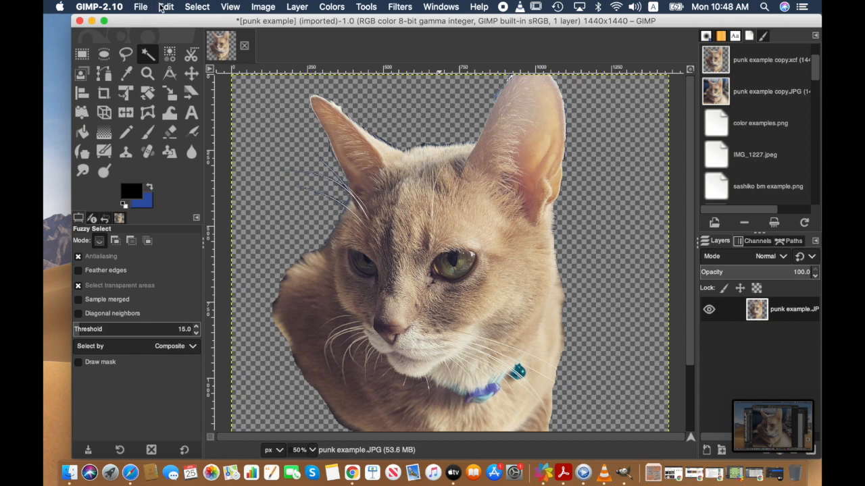
left_click(165, 6)
left_click(223, 168)
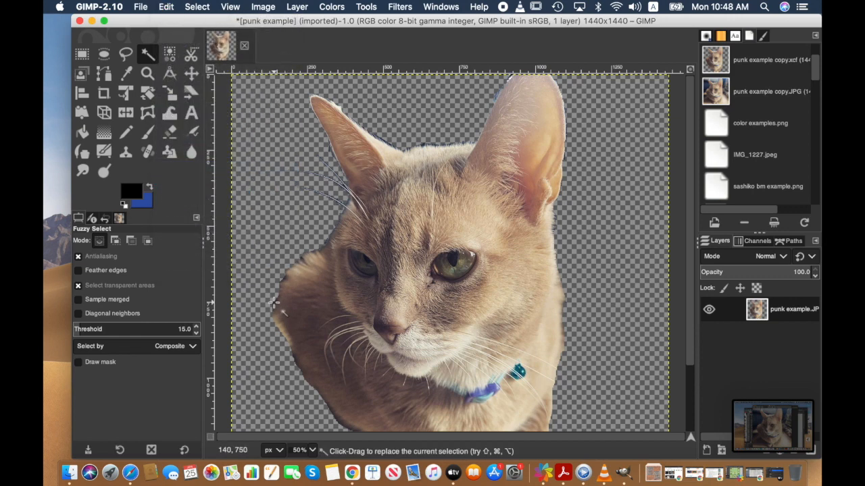
Step: Clear the fuzzy-selected dark spot on the left-hand shoulder and the remaining blue spot beside the right-hand ear
left_click(165, 7)
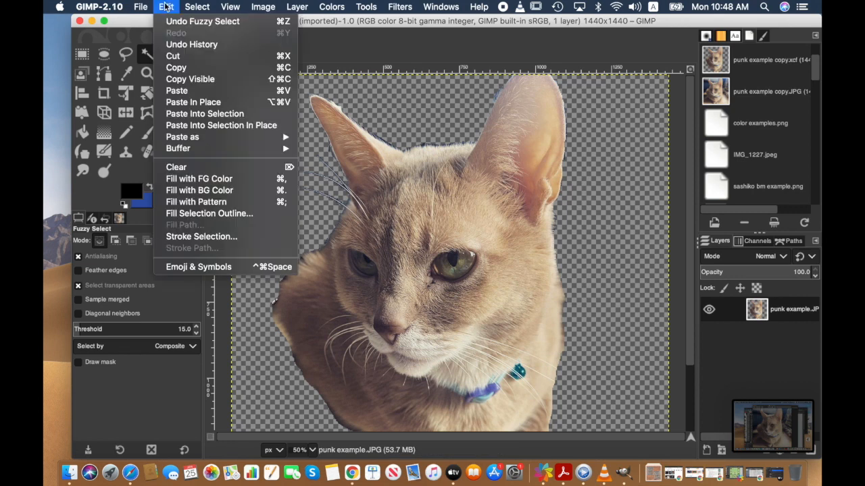
left_click(198, 171)
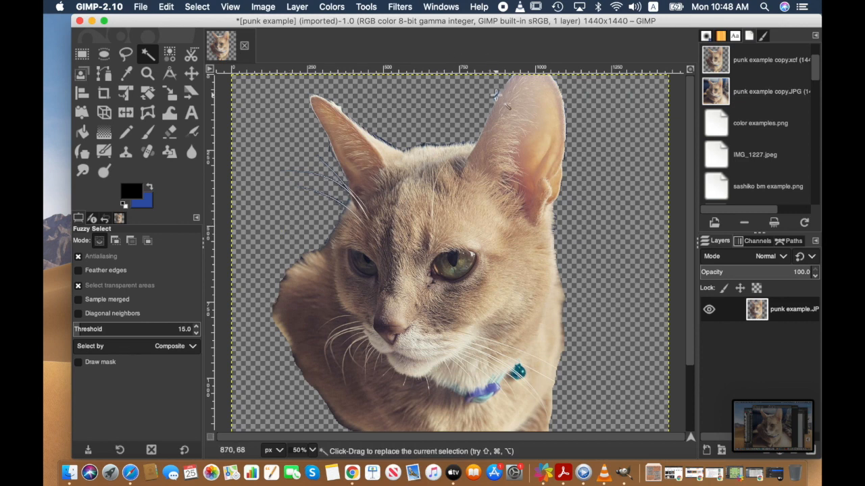
left_click(178, 6)
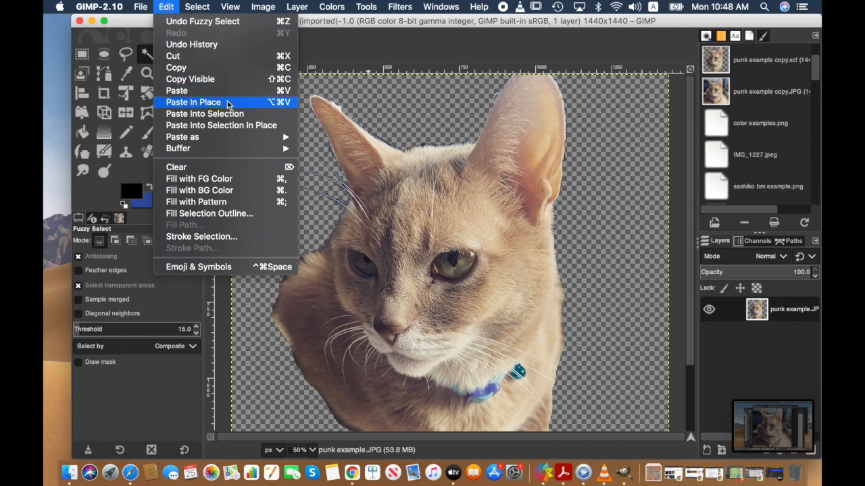
left_click(247, 170)
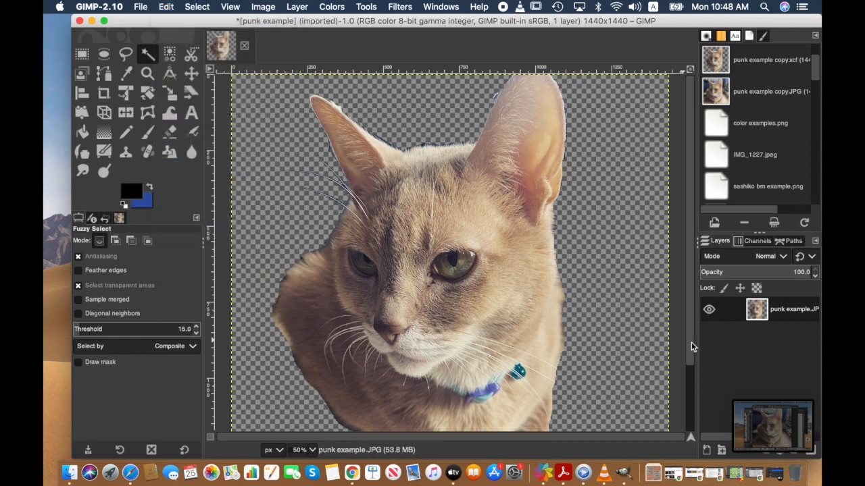
Step: Examine the cutout's outline from the ears down to the paws for leftover background
scroll(690, 350, "down", 3)
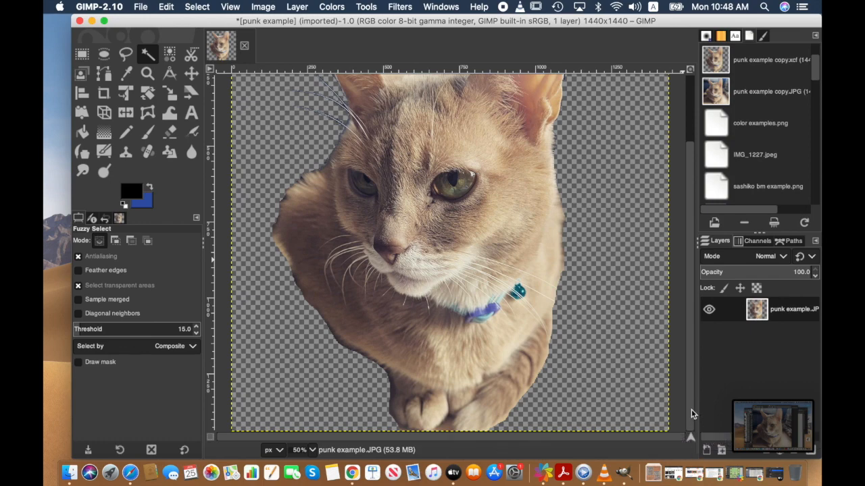
scroll(694, 413, "up", 3)
scroll(683, 311, "down", 2)
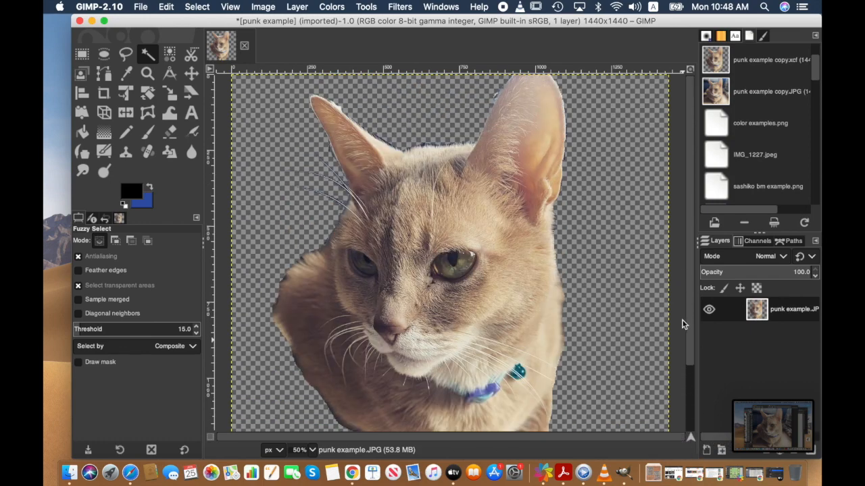
scroll(683, 364, "up", 1)
scroll(682, 354, "down", 2)
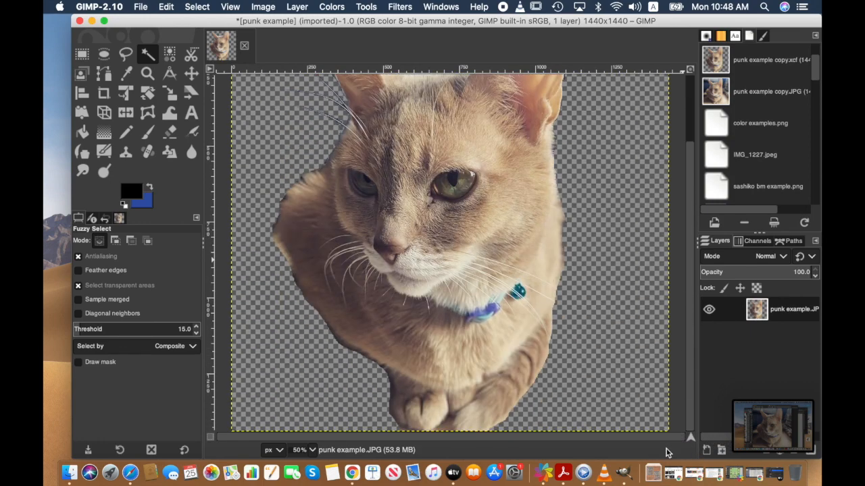
scroll(665, 433, "up", 3)
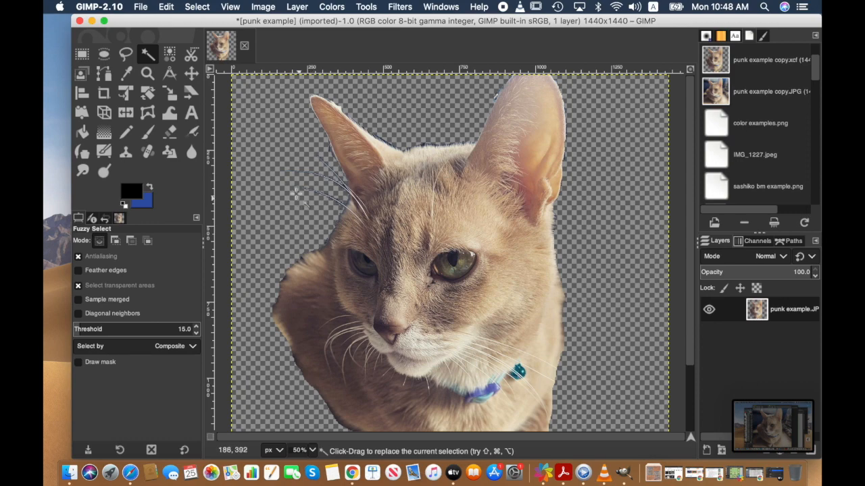
Step: Save the image to the Desktop under the name punk.xcf
left_click(170, 7)
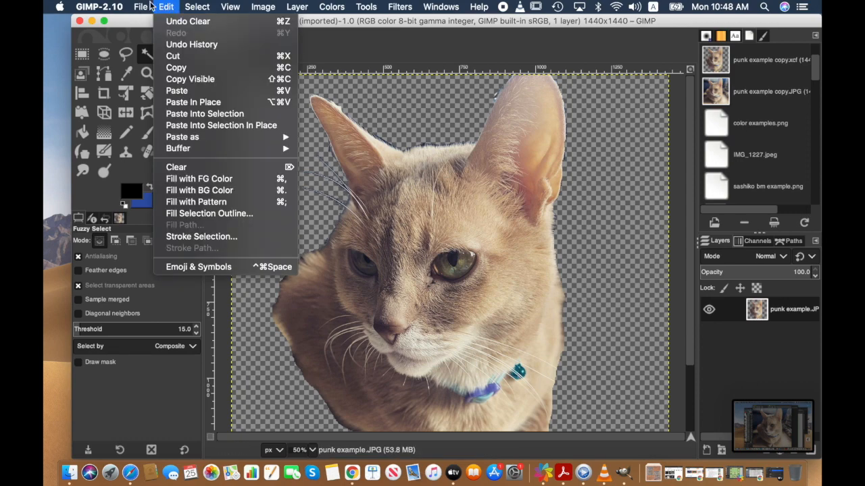
mouse_move(142, 7)
left_click(169, 98)
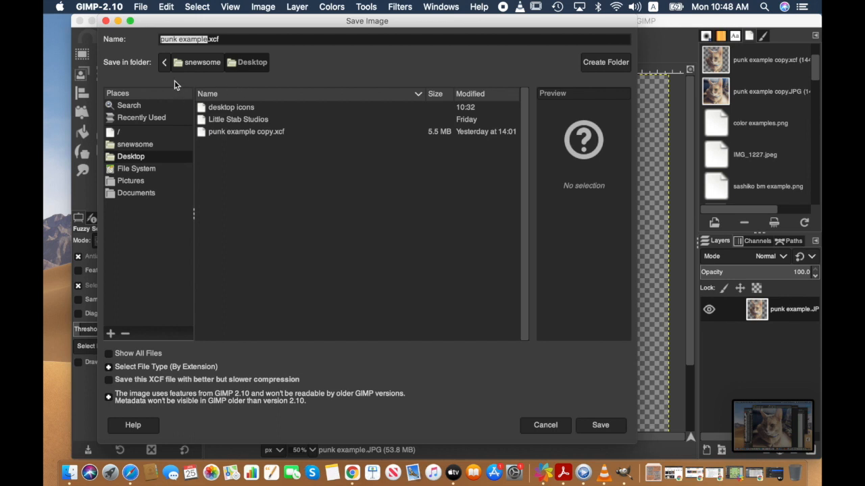
left_click(203, 40)
left_click_drag(205, 40, 189, 41)
key("BackSpace")
key("BackSpace")
key("BackSpace")
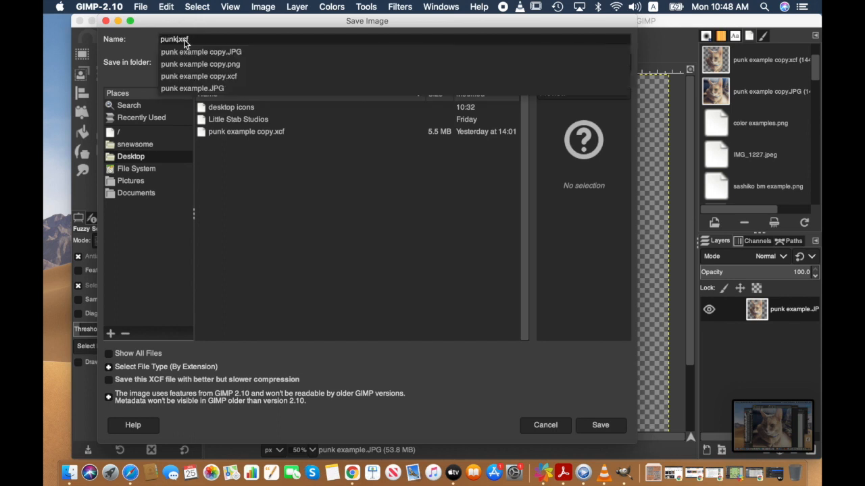
key("Return")
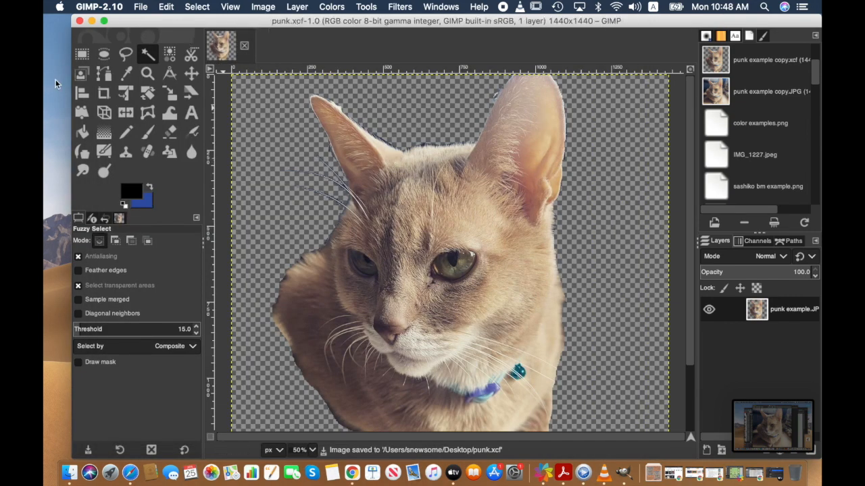
Step: Export the cutout to the Desktop as punk.png with a lowered compression level, and close the image editor's window
left_click(139, 7)
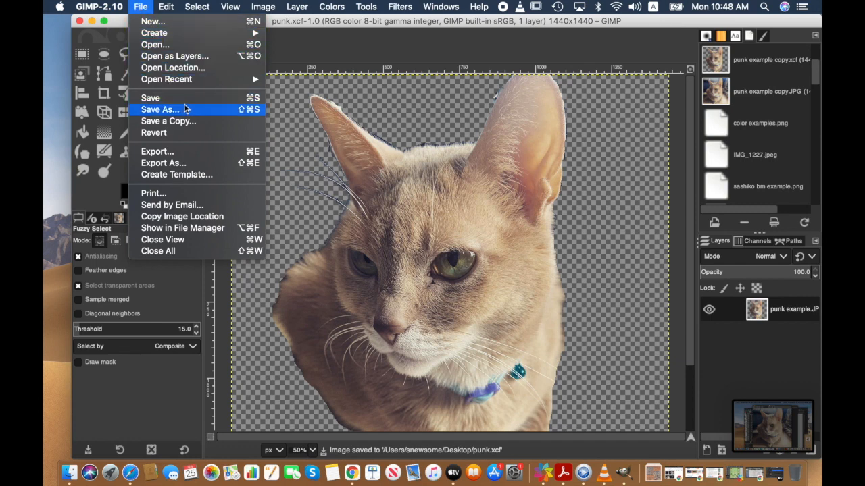
left_click(184, 153)
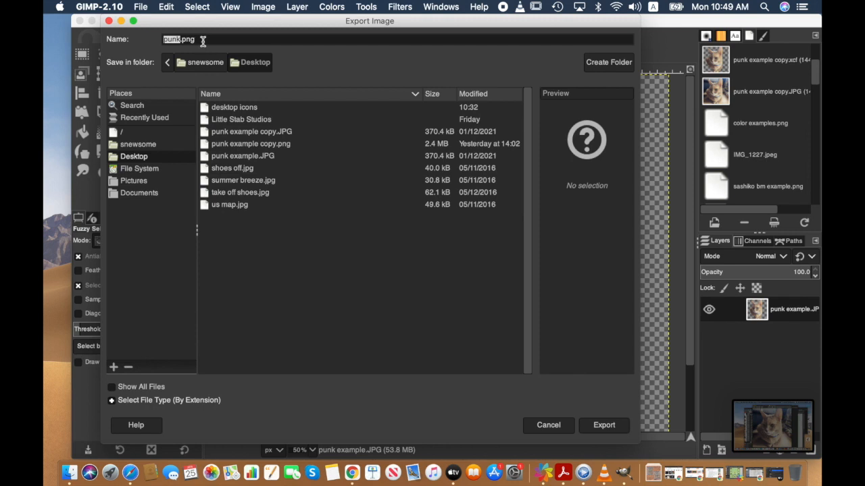
left_click(606, 424)
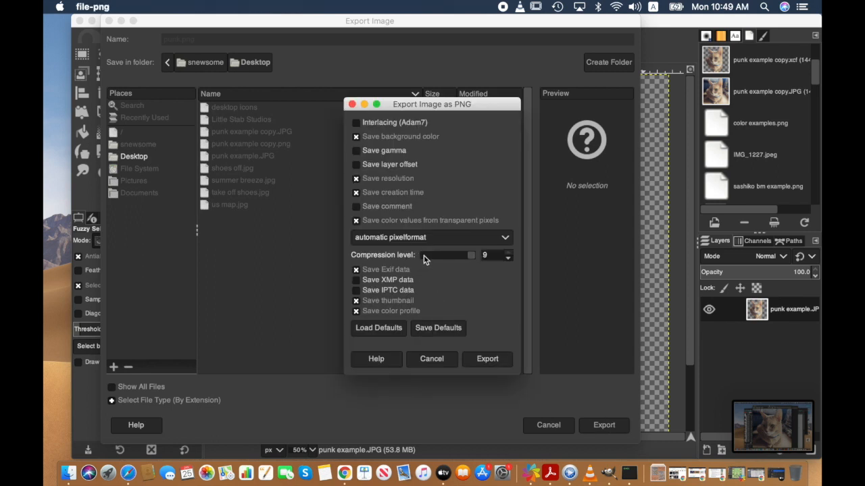
left_click(508, 258)
left_click(508, 258)
left_click(495, 360)
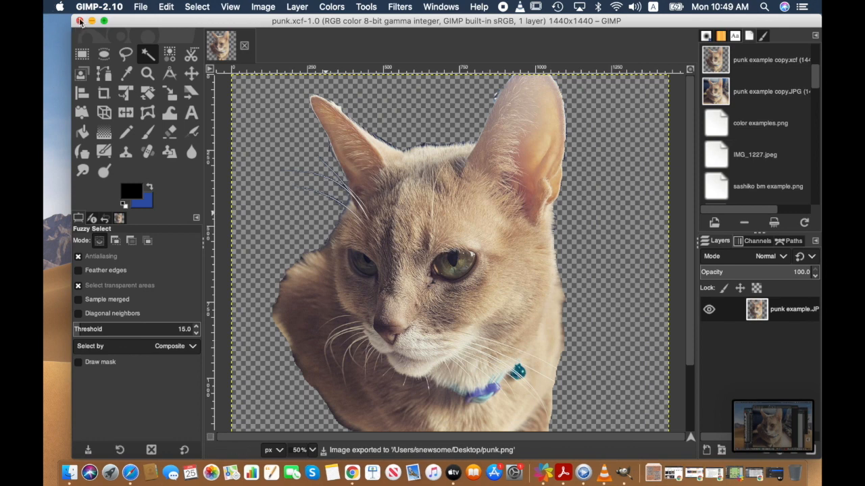
left_click(79, 21)
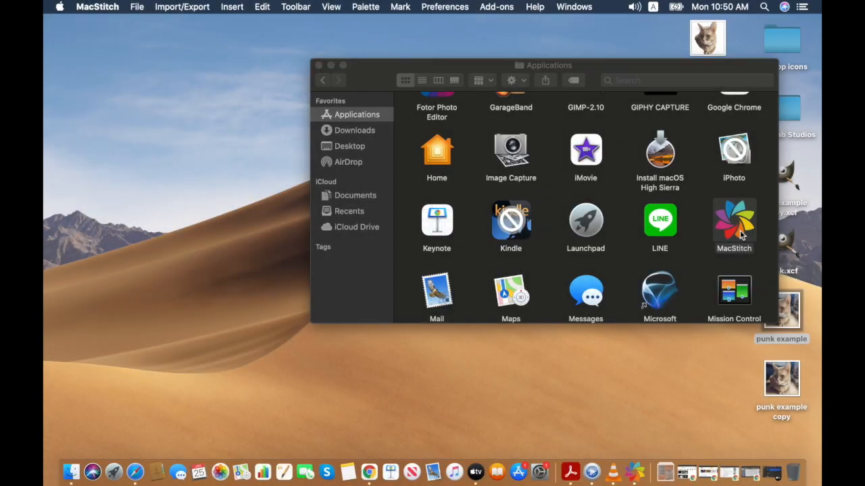
Step: Launch MacStitch from the Applications folder and choose Convert Image on its start screen
double_click(742, 233)
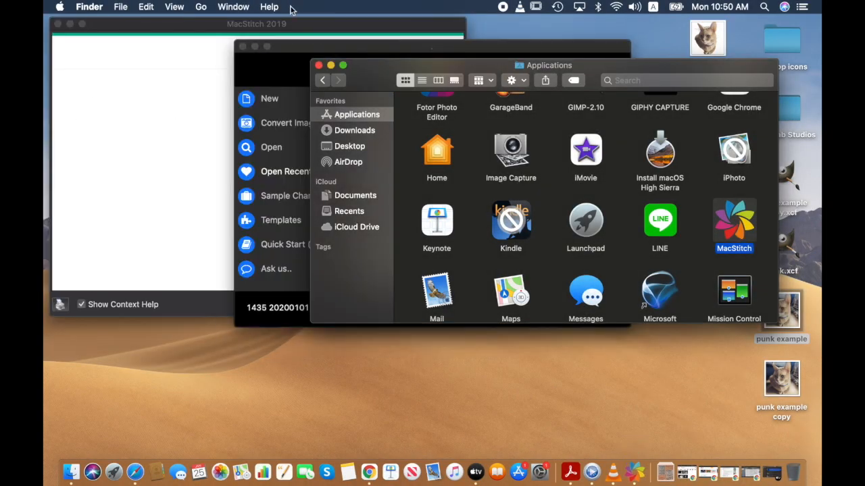
left_click(287, 46)
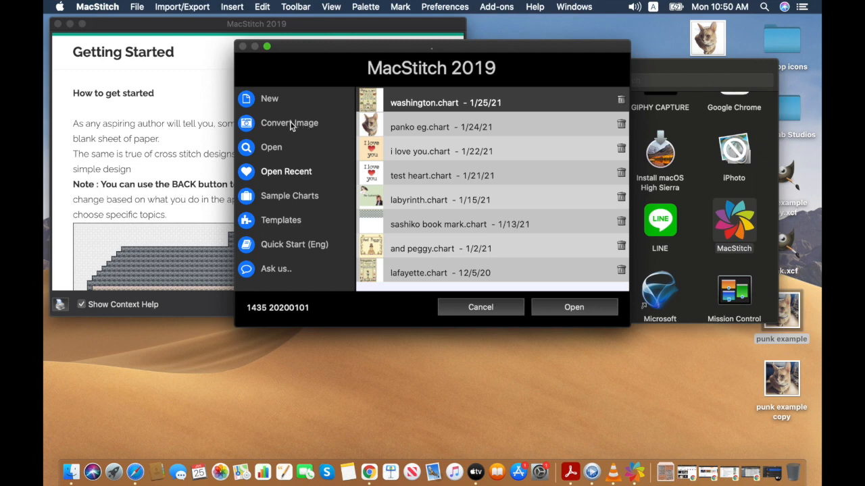
left_click(254, 129)
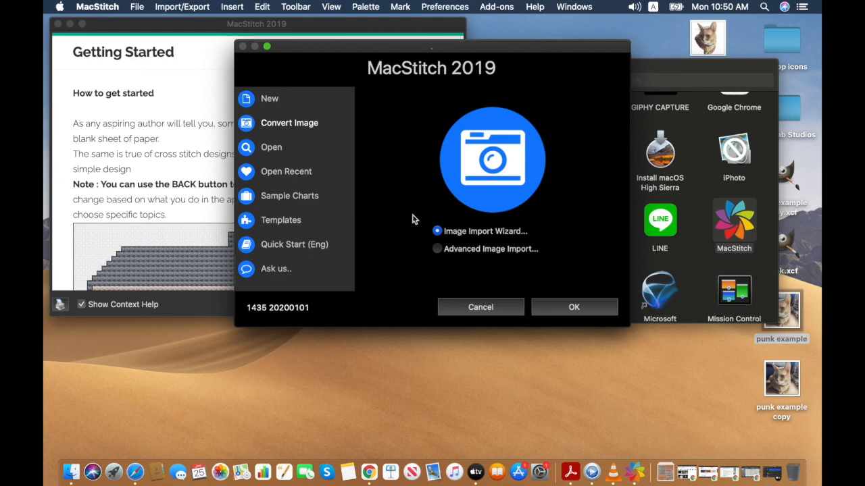
Step: Start the Image Import Wizard and load punk.png from the Desktop as the image to convert
left_click(558, 310)
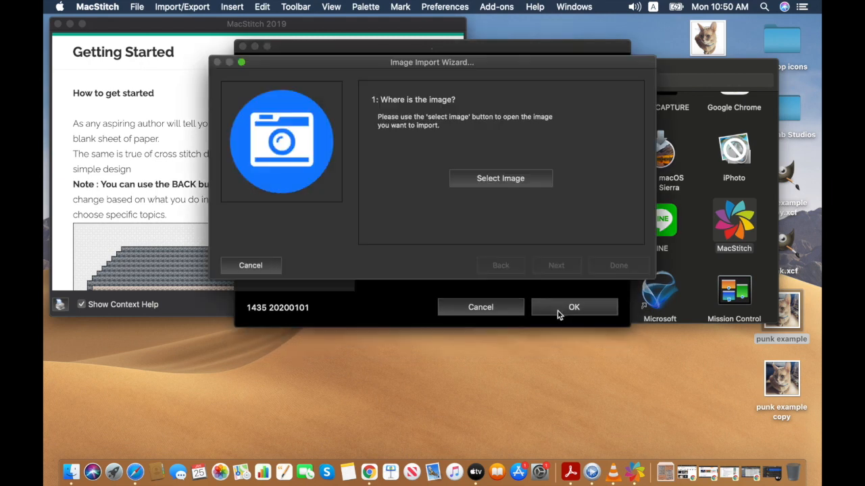
left_click(459, 183)
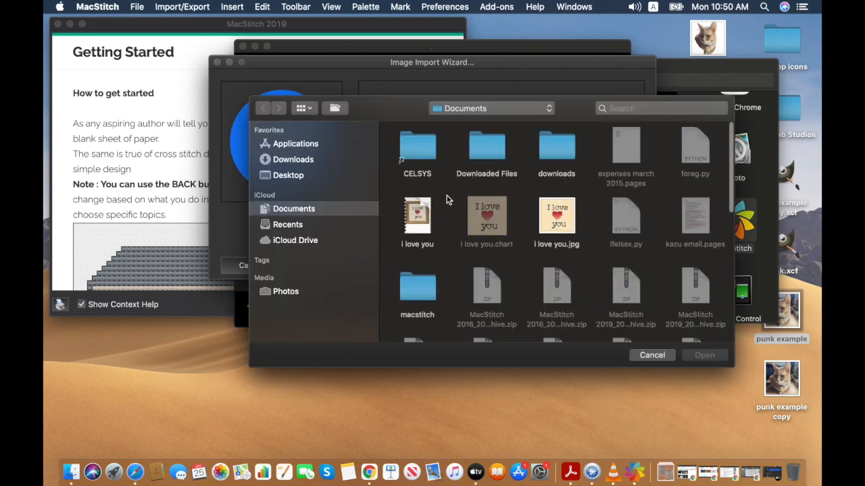
left_click(297, 175)
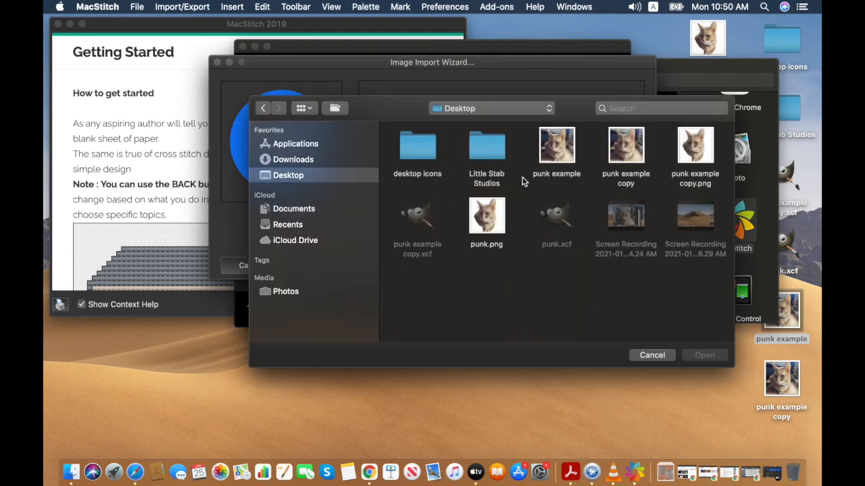
left_click(488, 218)
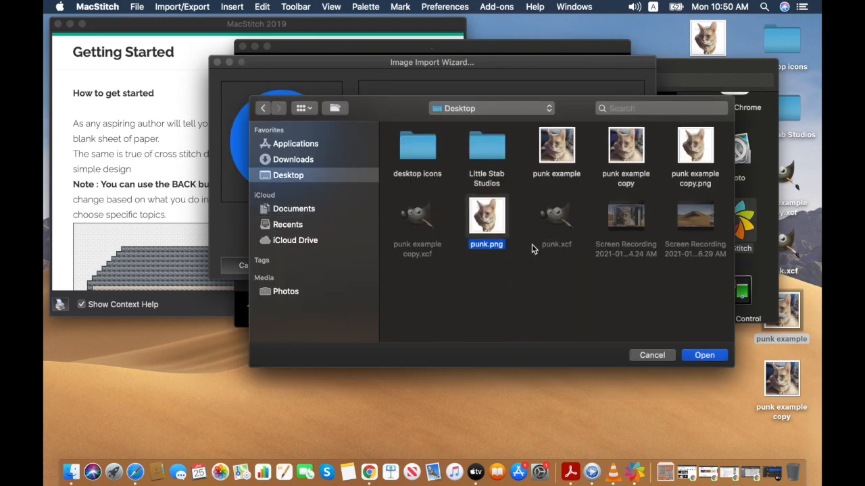
left_click(701, 355)
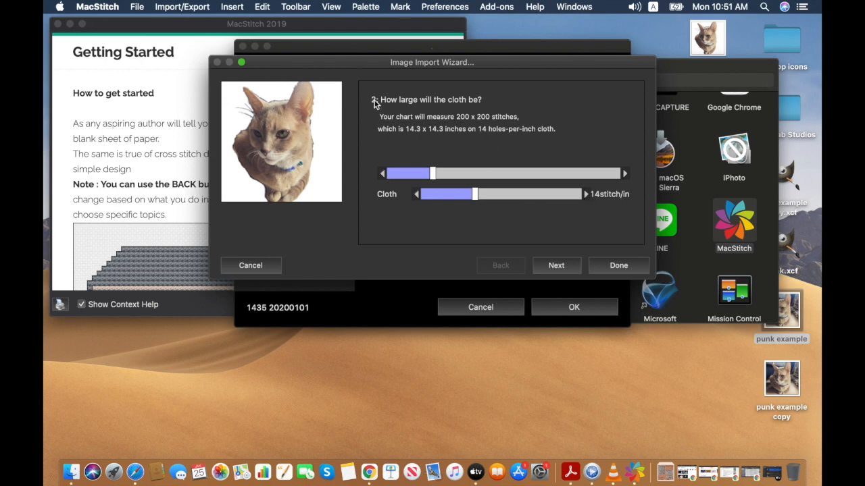
Step: Set the cloth count to 16 stitches per inch
left_click(582, 196)
left_click(548, 194)
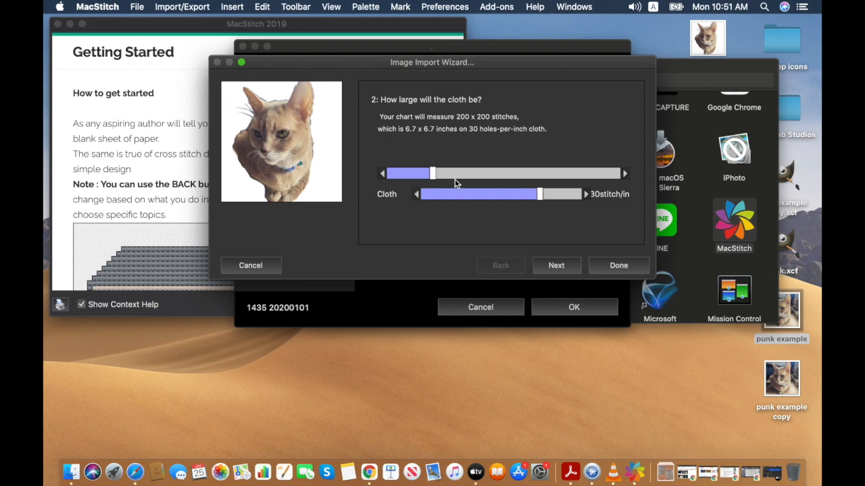
left_click(505, 195)
left_click(416, 195)
left_click(416, 194)
left_click(416, 195)
left_click(416, 194)
left_click(416, 195)
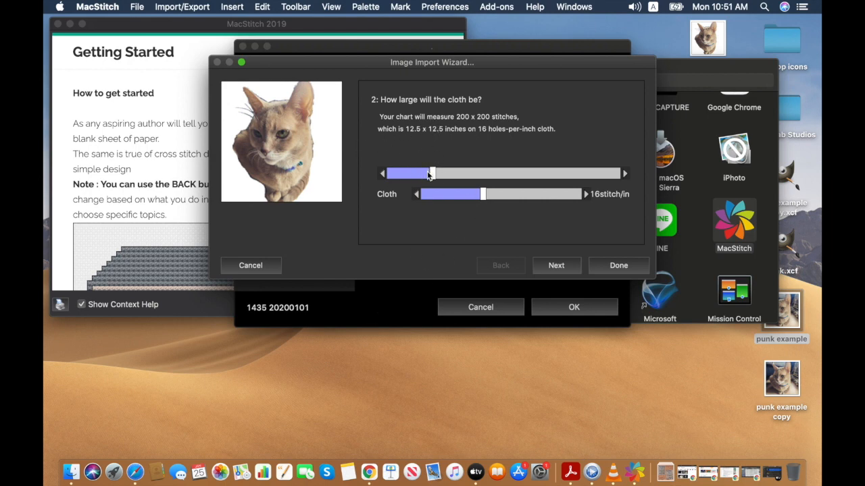
Step: Set the chart size to 96 x 96 stitches and continue to the thread colour settings
left_click_drag(432, 174, 406, 175)
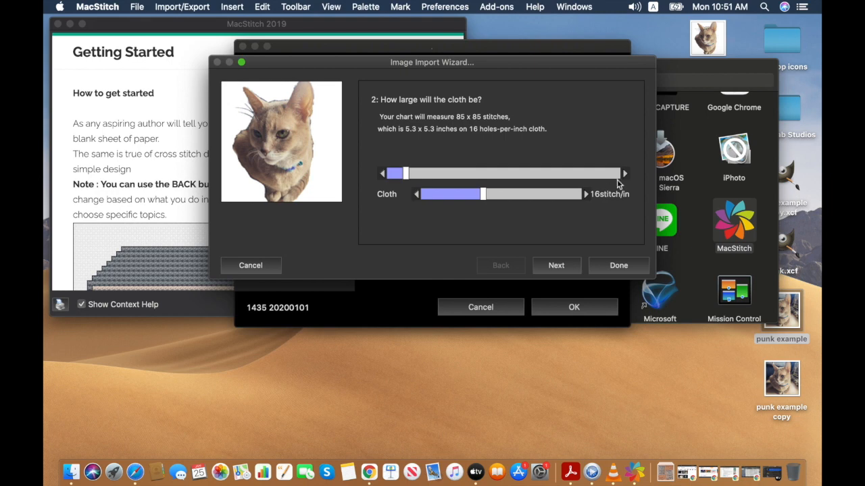
left_click(626, 176)
left_click(626, 176)
left_click(627, 177)
left_click(626, 177)
left_click(627, 177)
left_click(627, 177)
left_click(627, 176)
left_click(626, 176)
left_click(626, 176)
left_click(626, 176)
left_click(626, 176)
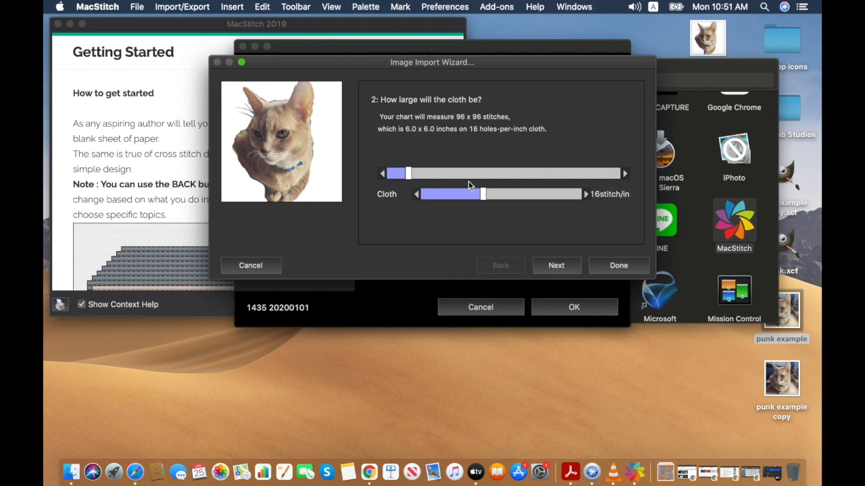
left_click(568, 273)
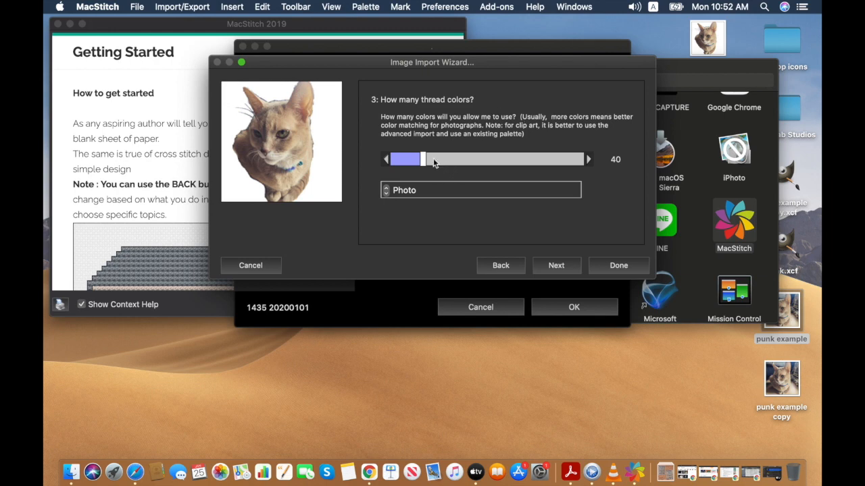
Step: Limit the pattern to 45 thread colours, keep the image type as Photo, and continue to the thread brand choice
left_click_drag(426, 157, 585, 163)
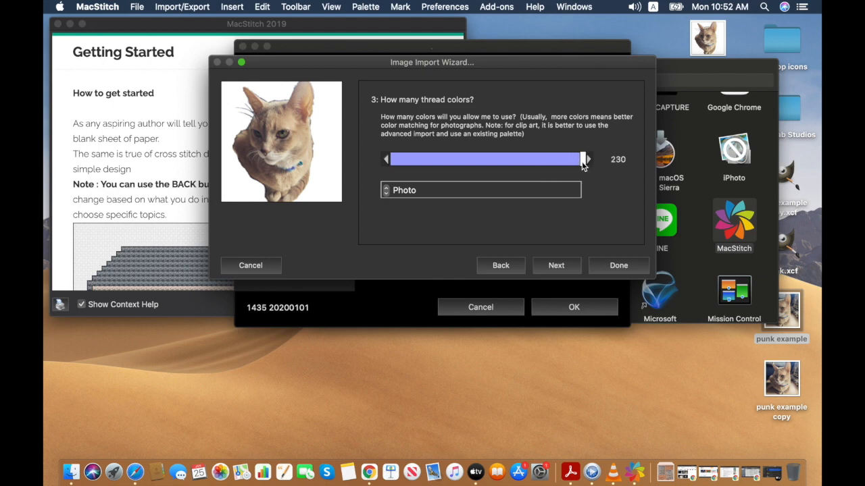
left_click_drag(585, 165, 523, 169)
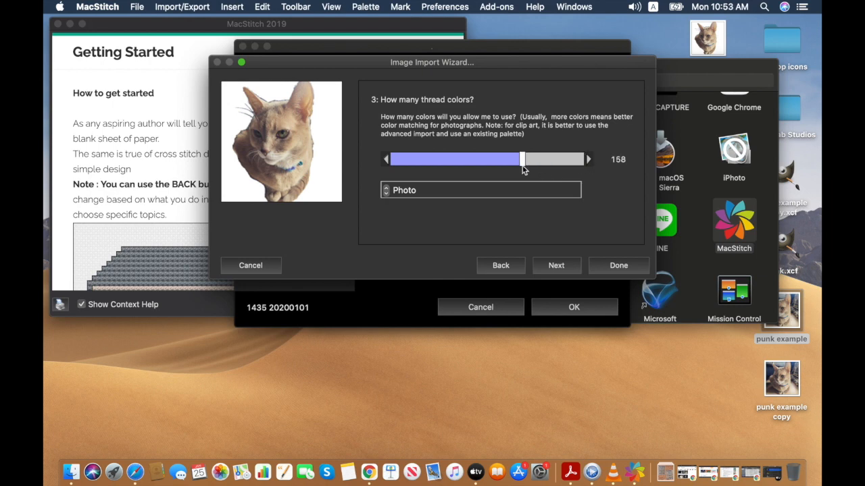
left_click_drag(522, 168, 424, 157)
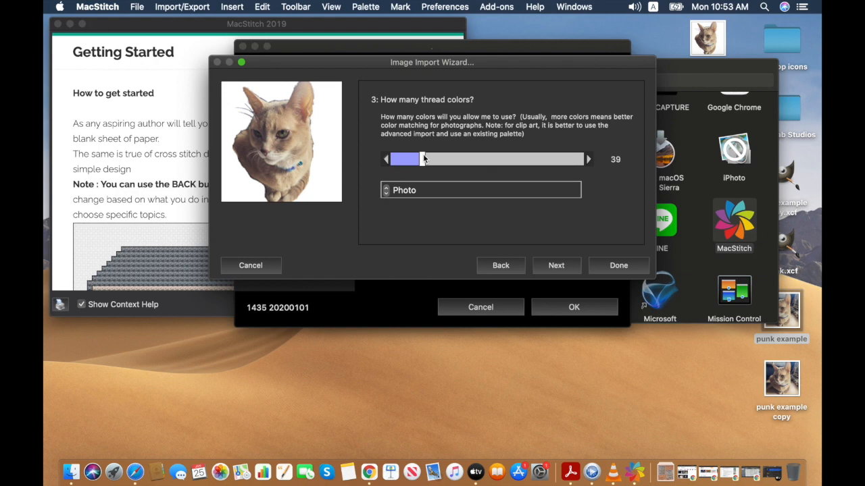
mouse_move(424, 158)
left_mouse_down()
mouse_move(416, 158)
mouse_move(427, 161)
left_mouse_up()
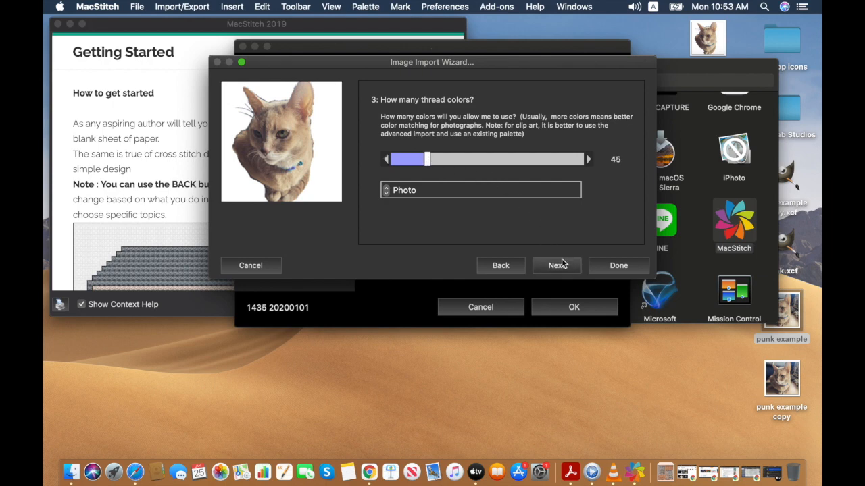
left_click(390, 193)
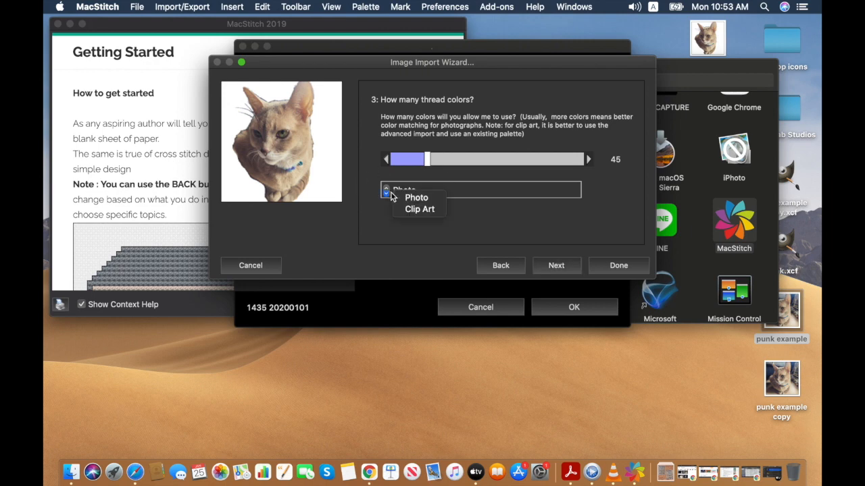
left_click(379, 209)
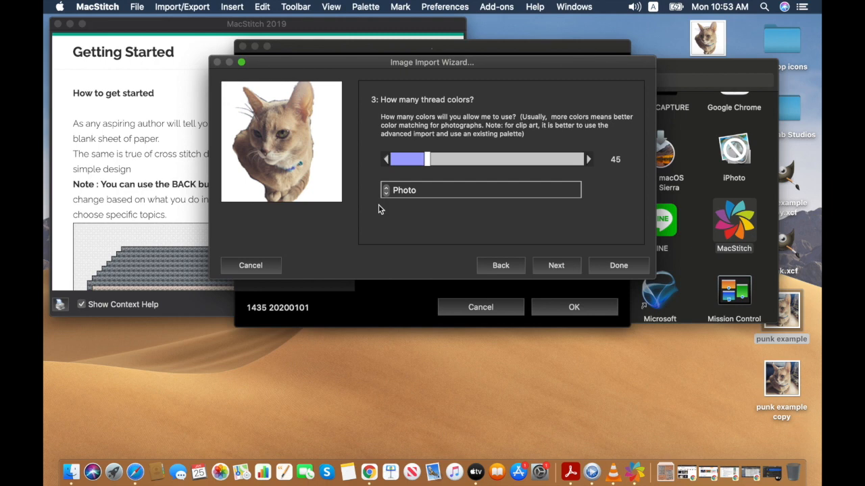
key("Return")
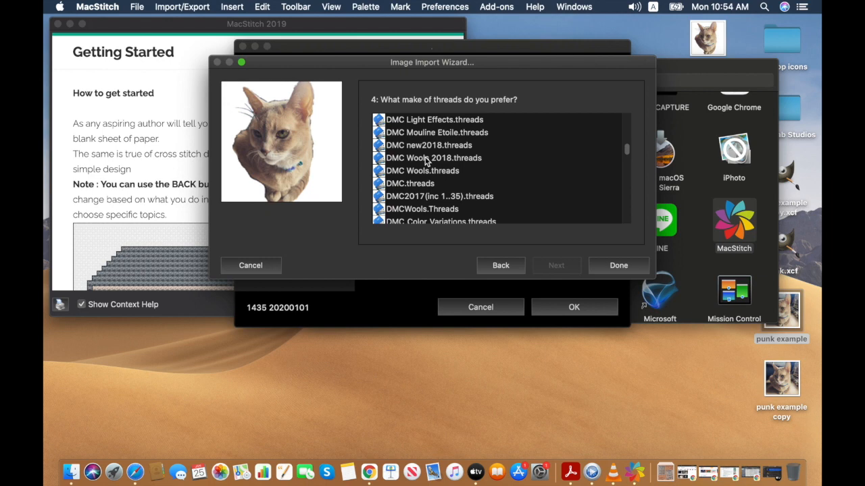
Step: Choose DMC.threads as the thread make and finish the import to generate the chart
scroll(426, 161, "up", 10)
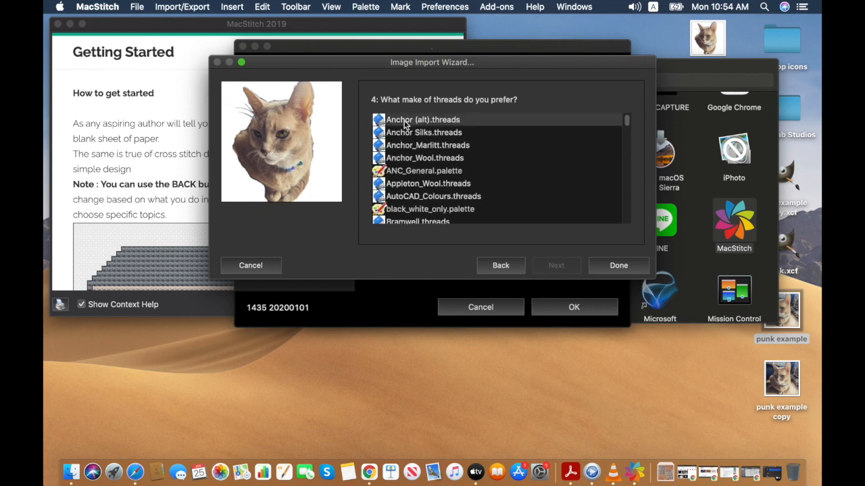
scroll(417, 138, "down", 10)
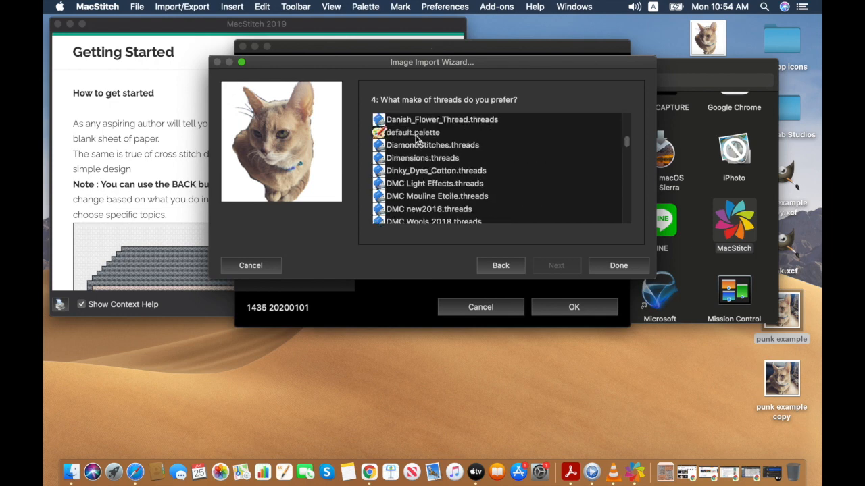
left_click(416, 145)
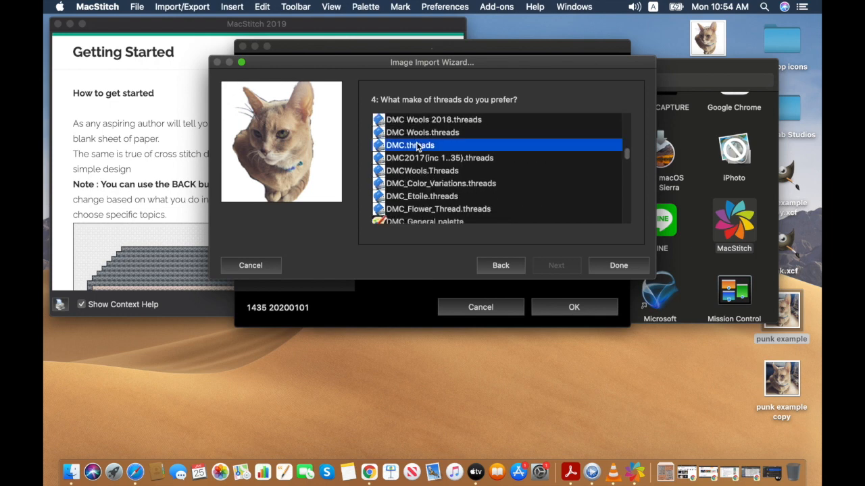
left_click(613, 267)
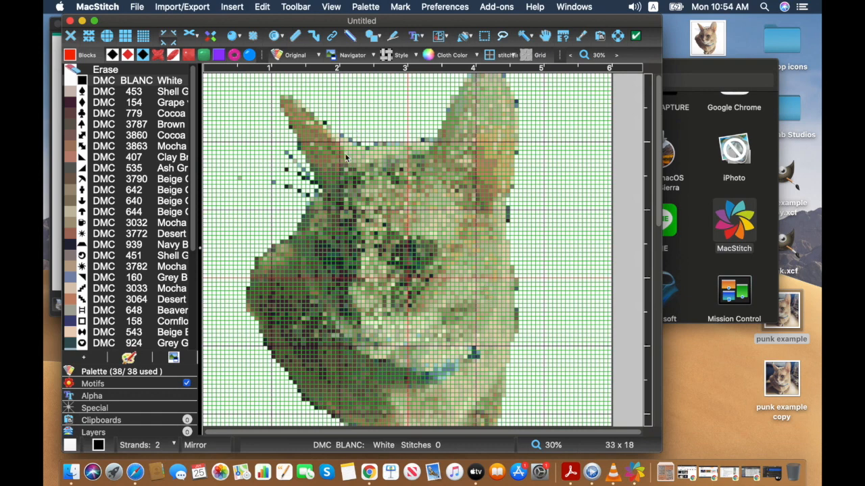
Step: Erase the stray background stitches around the cat's outline, from the ears and whiskers down to the paws
left_click(109, 72)
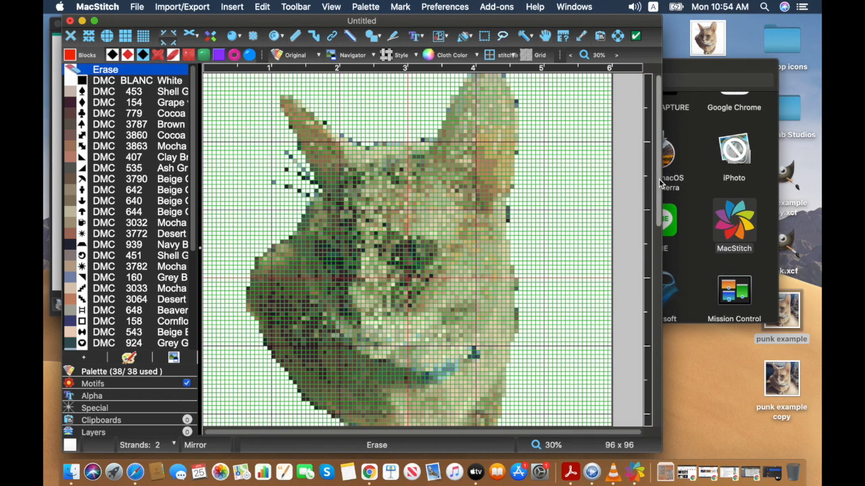
left_click_drag(654, 298, 654, 445)
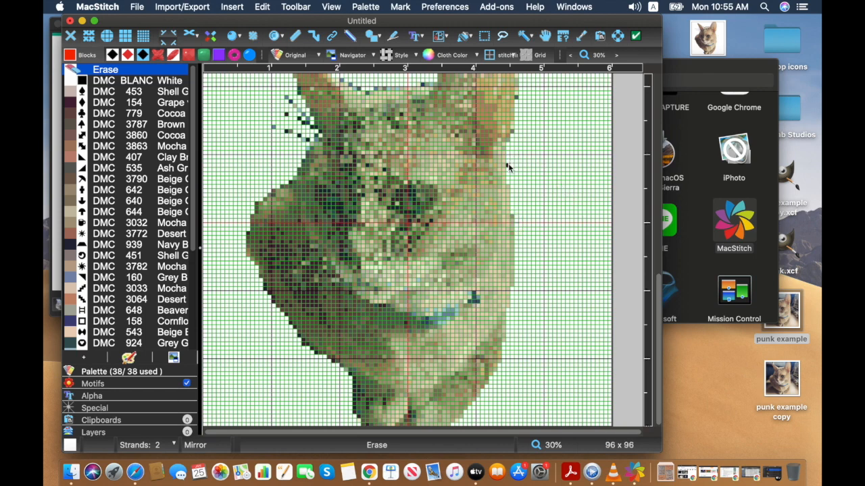
left_click_drag(656, 296, 656, 174)
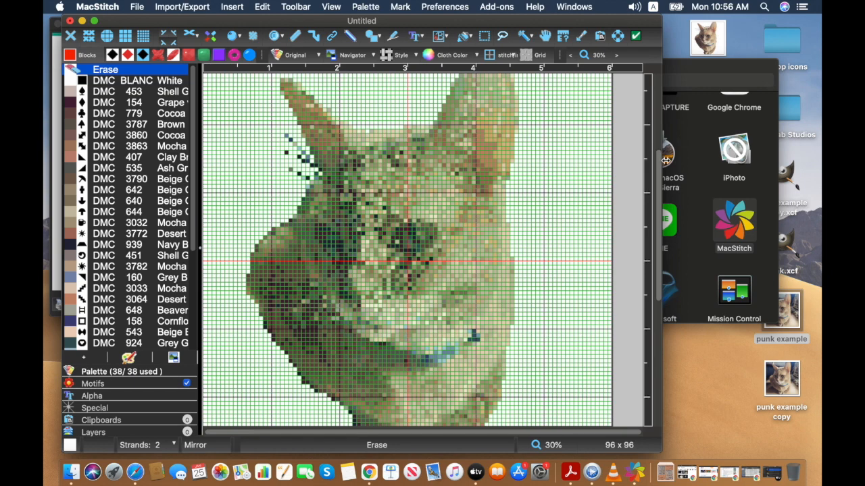
scroll(661, 170, "down", 3)
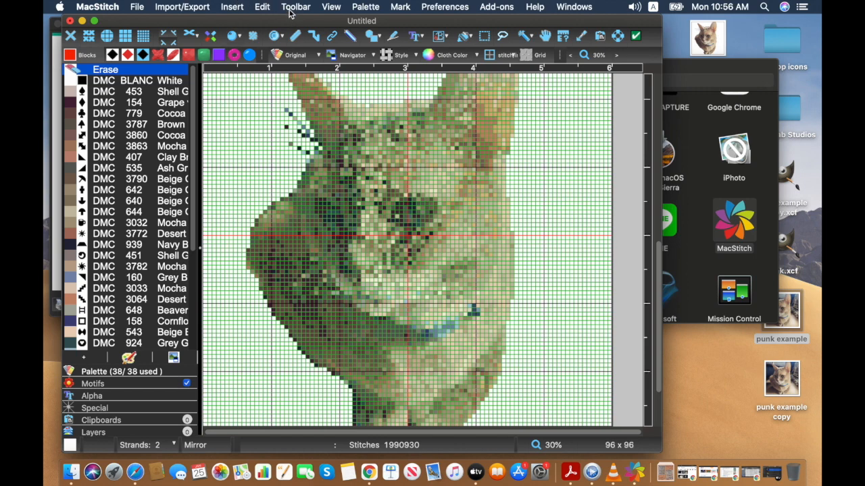
Step: Preview the cat pattern in the Framed View to check its outline, and return to the chart
left_click(331, 7)
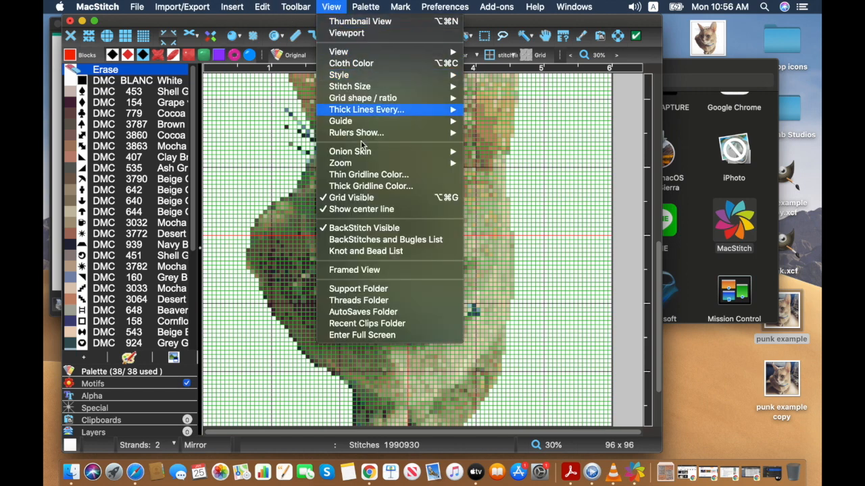
left_click(390, 271)
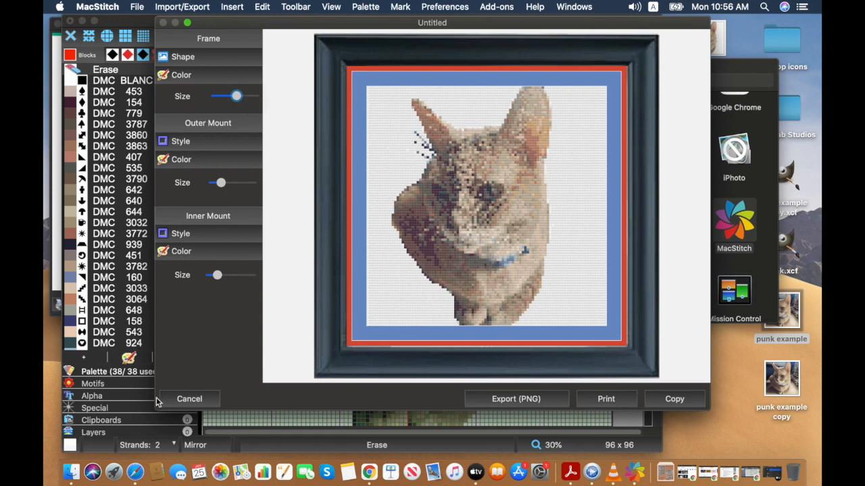
left_click(189, 399)
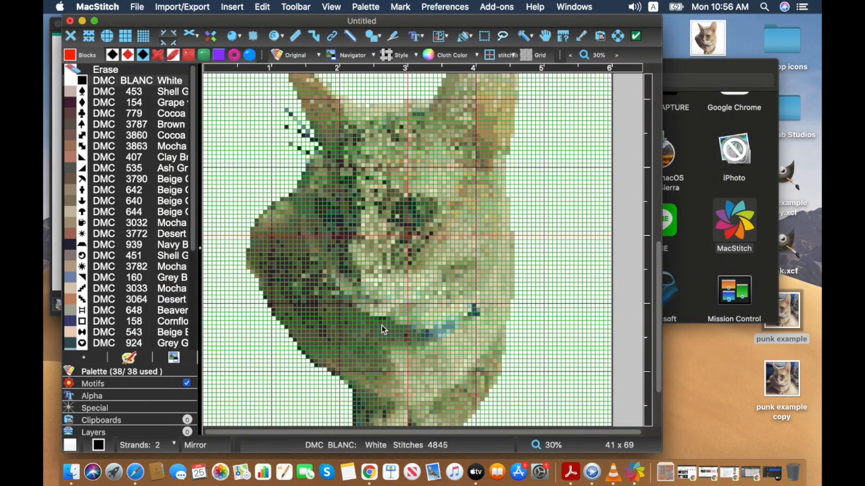
Step: Paint over the remaining stray stitches at the whiskers and the cat's left edge with DMC BLANC White
left_click_drag(660, 257, 636, 100)
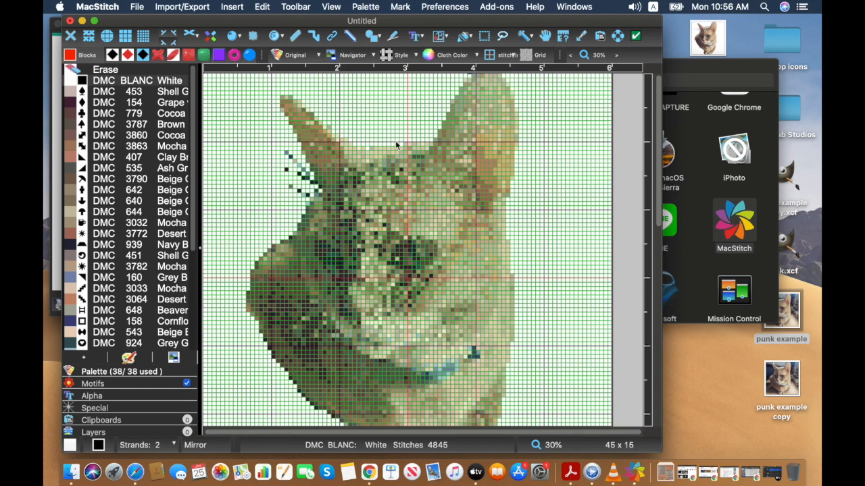
left_click_drag(661, 150, 606, 331)
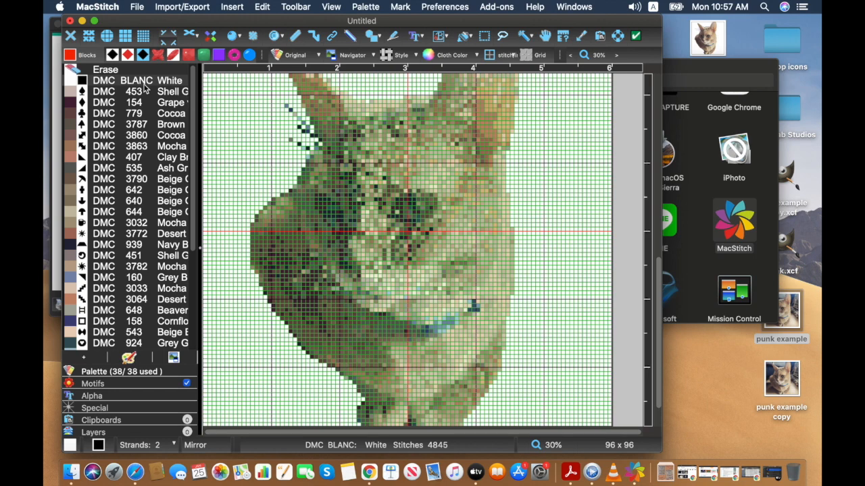
Step: Show the pattern in the Framed View, with a thinner frame and the outer and inner mounts reduced to their minimum size
left_click(332, 8)
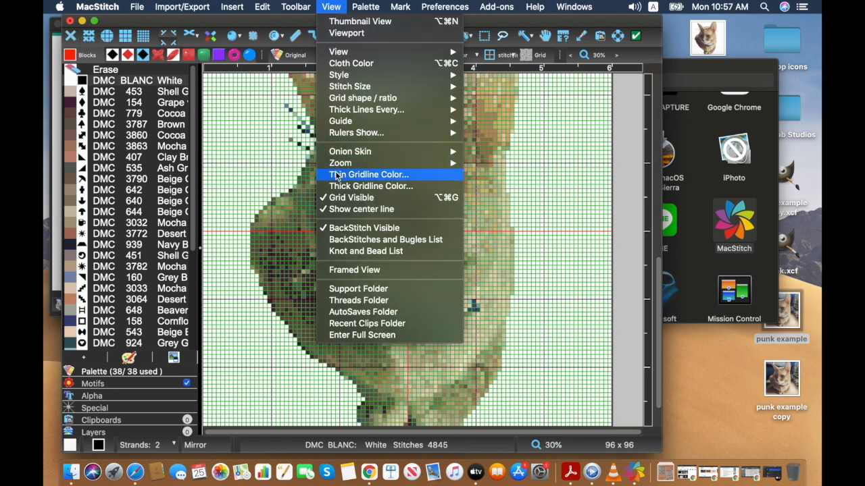
left_click(355, 270)
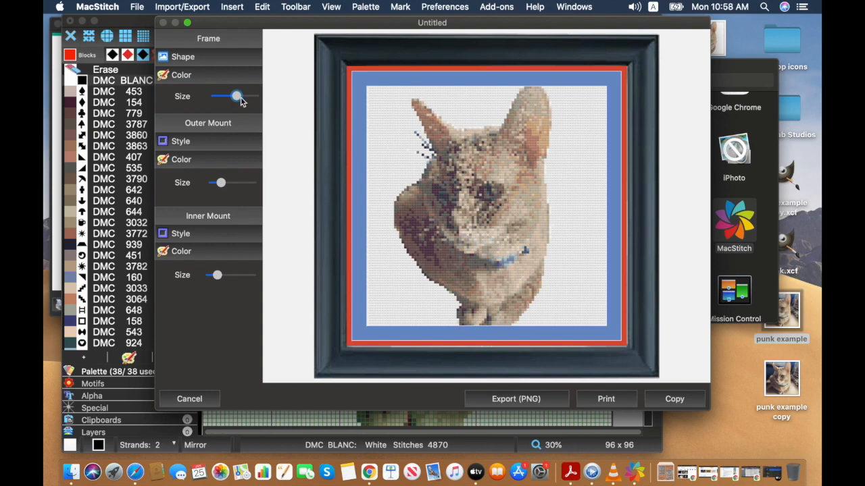
left_click_drag(229, 99, 226, 97)
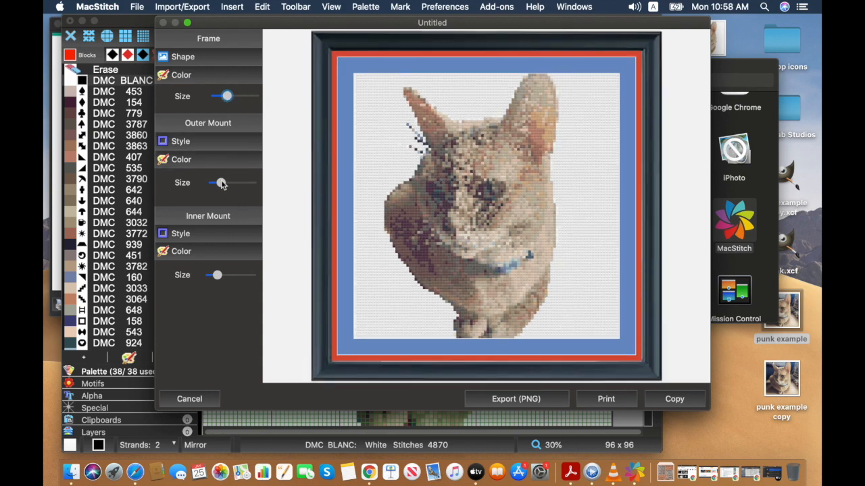
mouse_move(223, 186)
left_mouse_down()
mouse_move(234, 187)
mouse_move(212, 184)
left_mouse_up()
left_click_drag(217, 275, 206, 274)
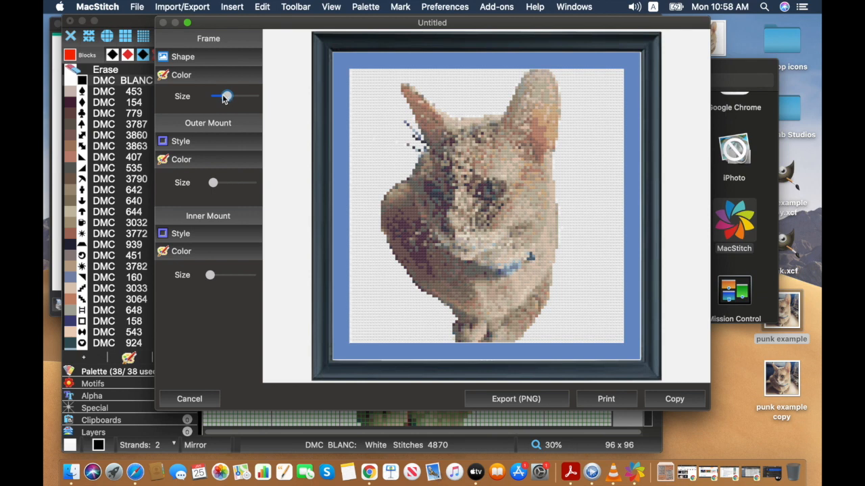
left_click(211, 276)
left_click_drag(214, 274, 209, 274)
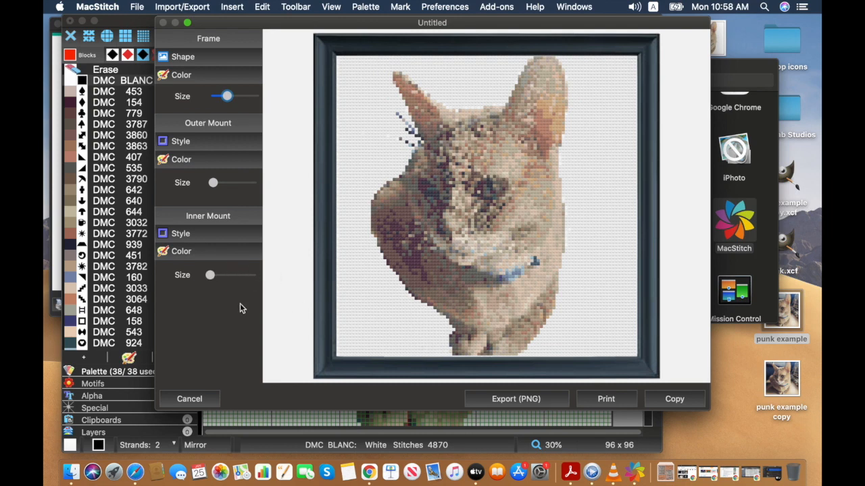
Step: Close the Framed View, open punk example copy.png in Preview beside the chart to compare it with the pattern, and return to the chart
left_click(184, 400)
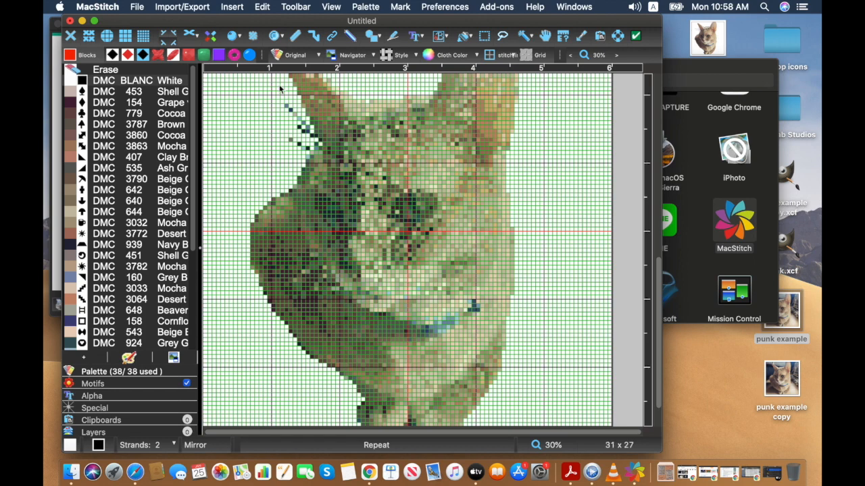
left_click(705, 41)
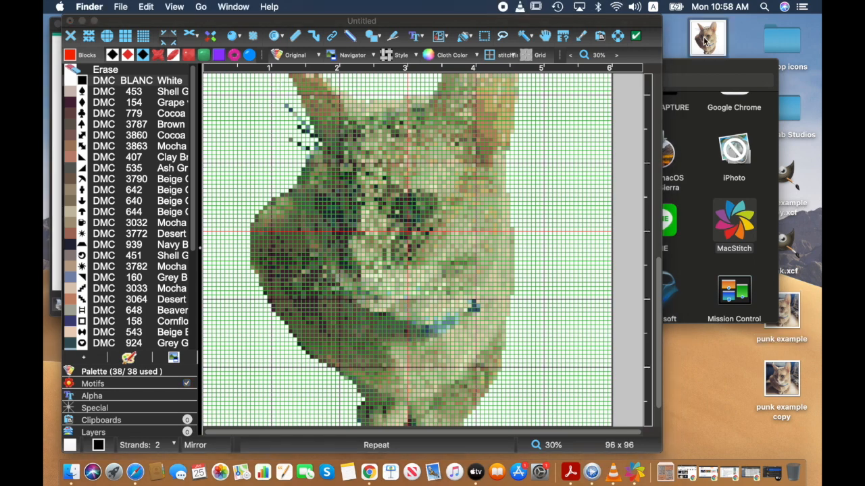
double_click(704, 41)
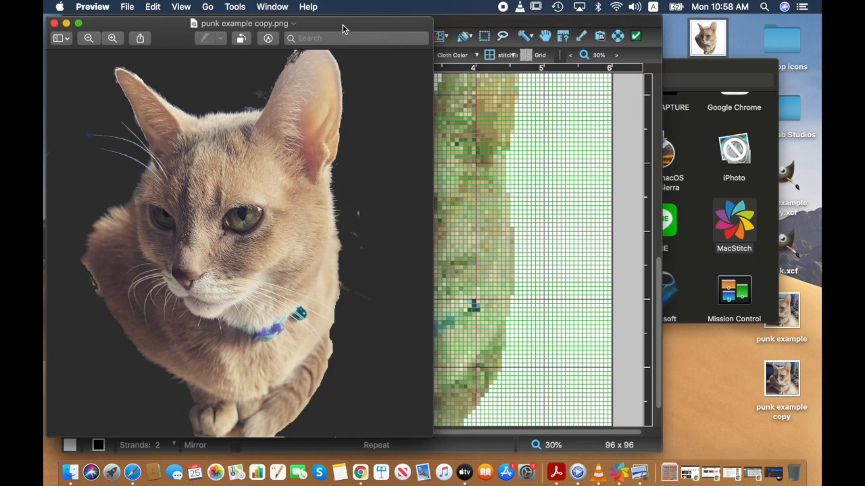
left_click_drag(342, 24, 759, 5)
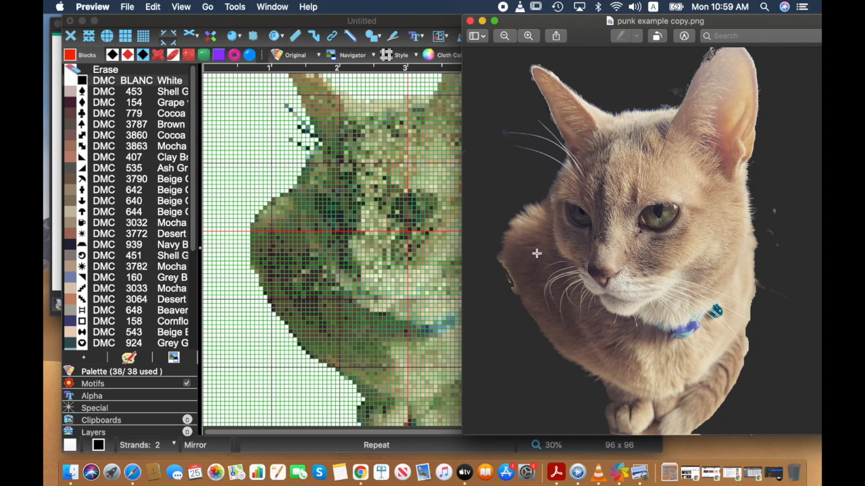
left_click(292, 25)
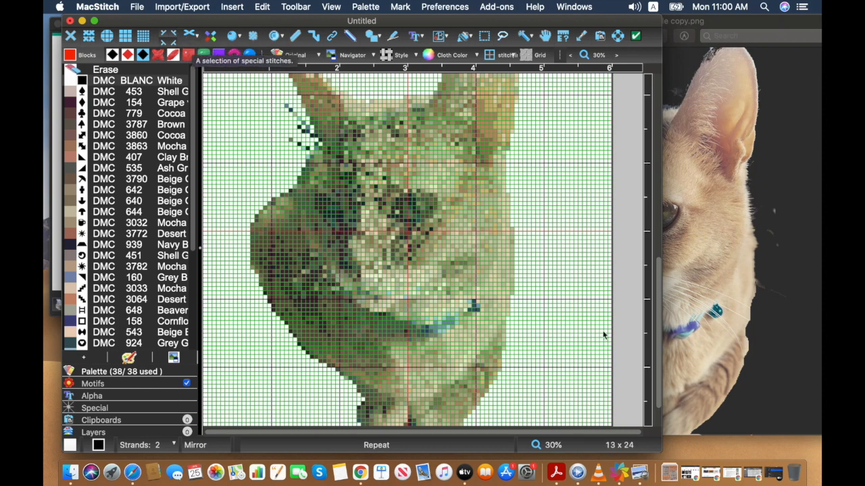
Step: Reduce the cat pattern's color count by 10% three times in a row
left_click_drag(658, 306, 652, 164)
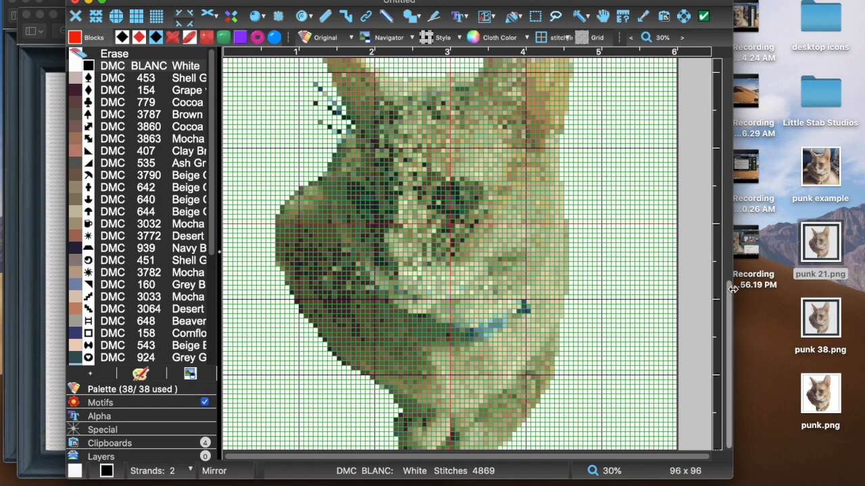
left_click_drag(730, 292, 724, 199)
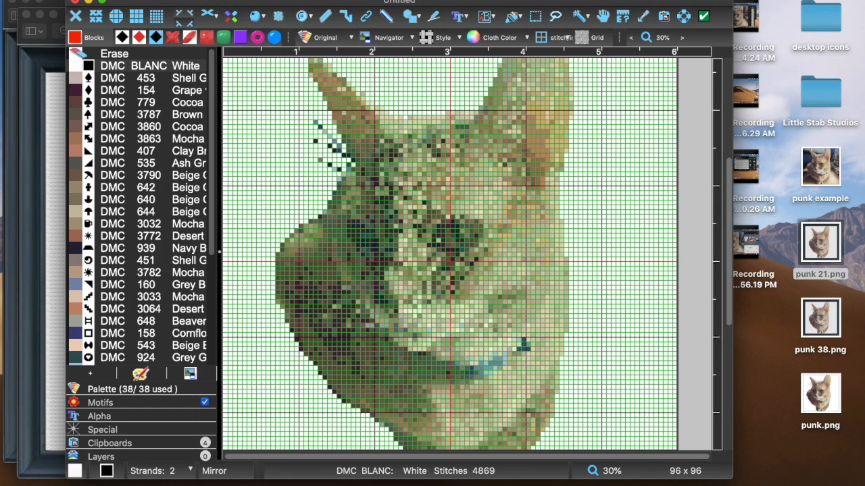
left_click(357, 1)
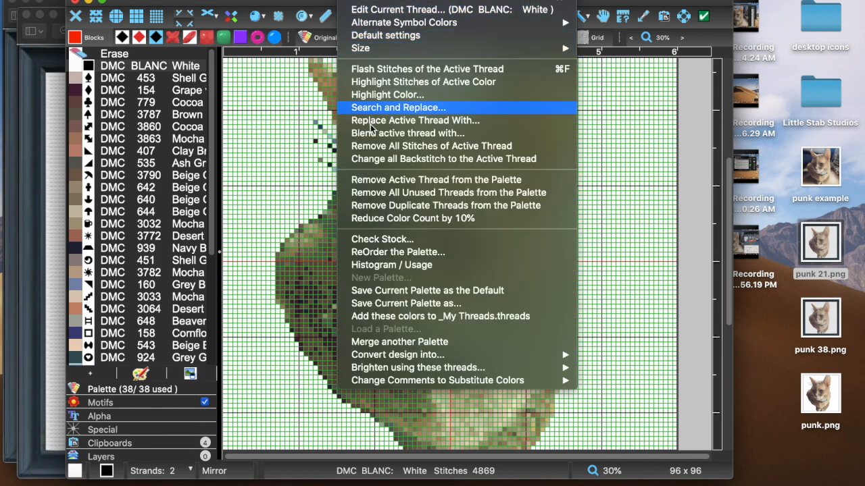
left_click(378, 218)
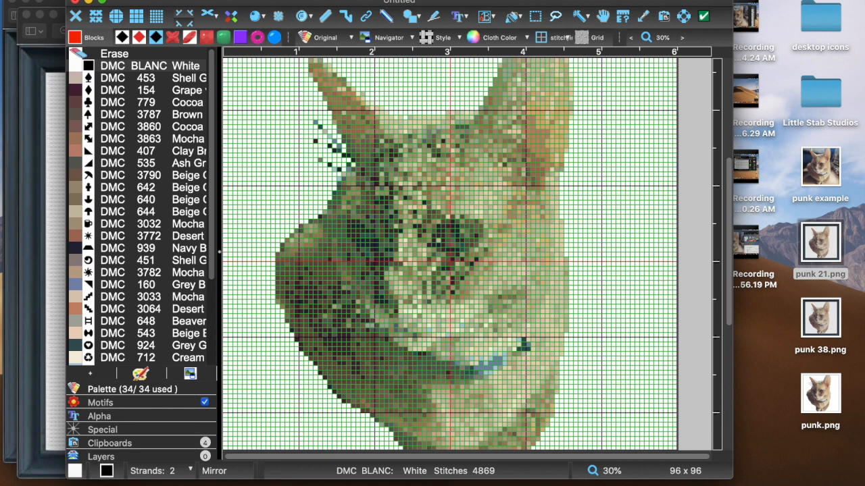
left_click(359, 1)
left_click(401, 217)
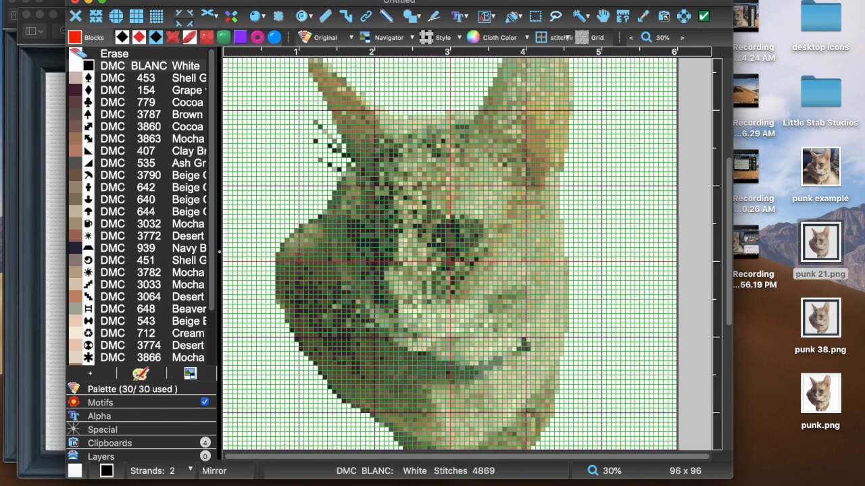
left_click(312, 0)
mouse_move(357, 0)
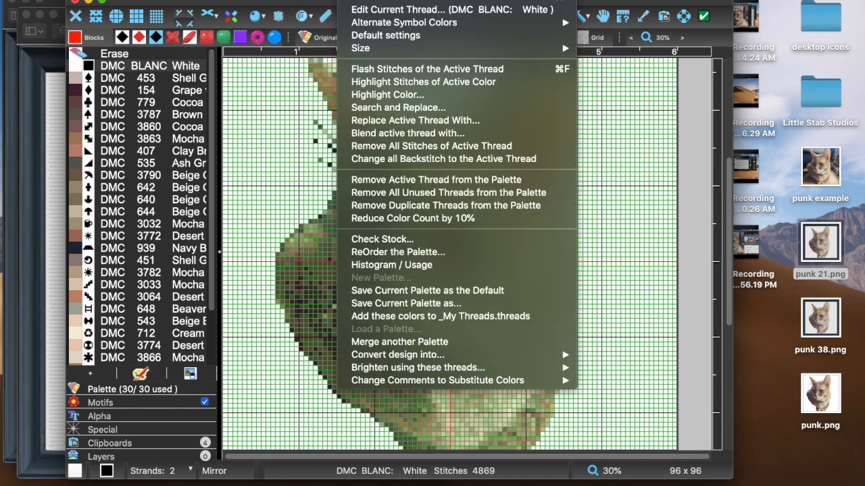
left_click(389, 222)
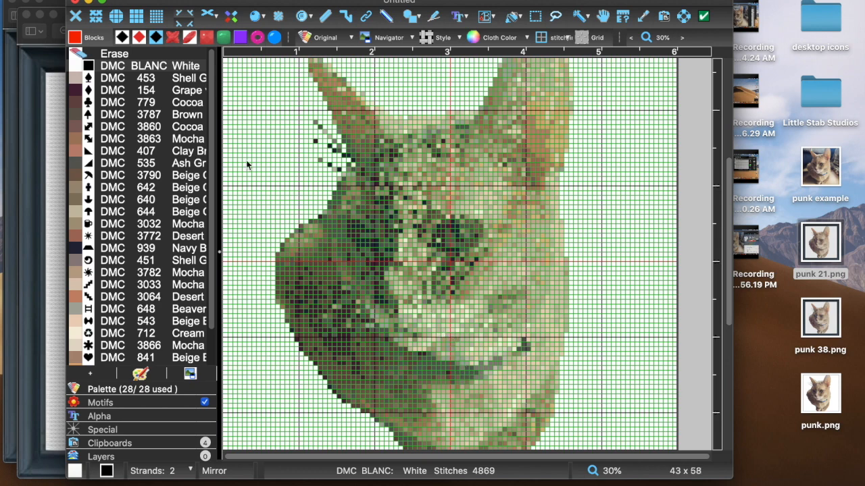
Step: Move the chart window aside and place the framed images punk 38.png and punk 21.png side by side in Preview to compare them
left_click_drag(133, 3, 360, 91)
left_click_drag(158, 25, 143, 10)
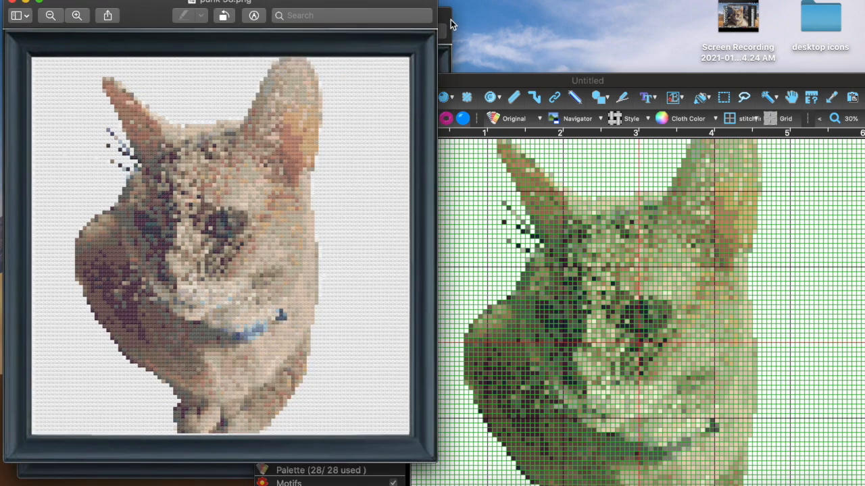
left_click(446, 20)
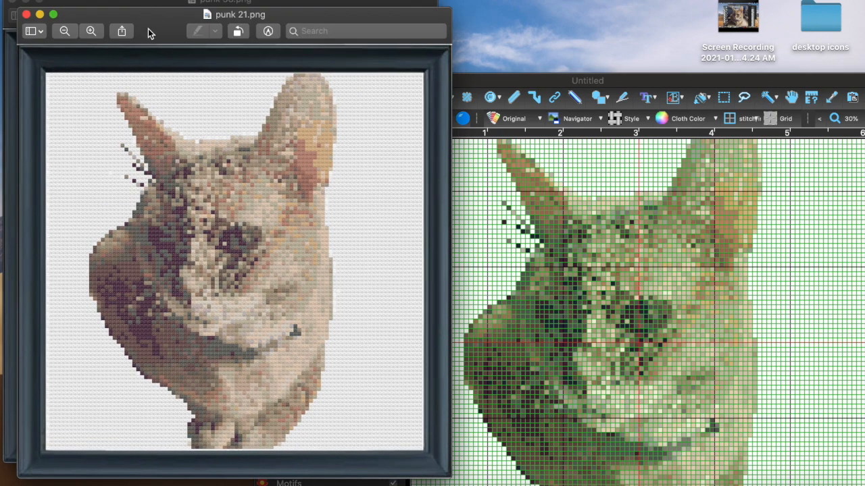
left_click_drag(152, 28, 577, 5)
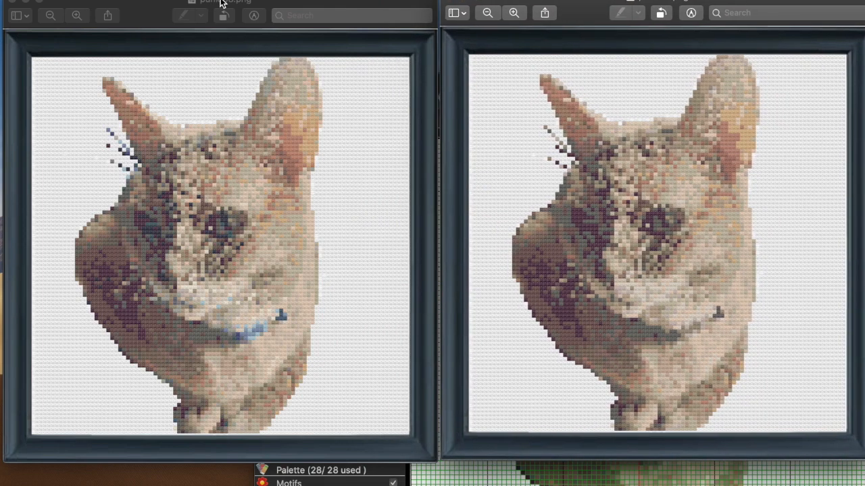